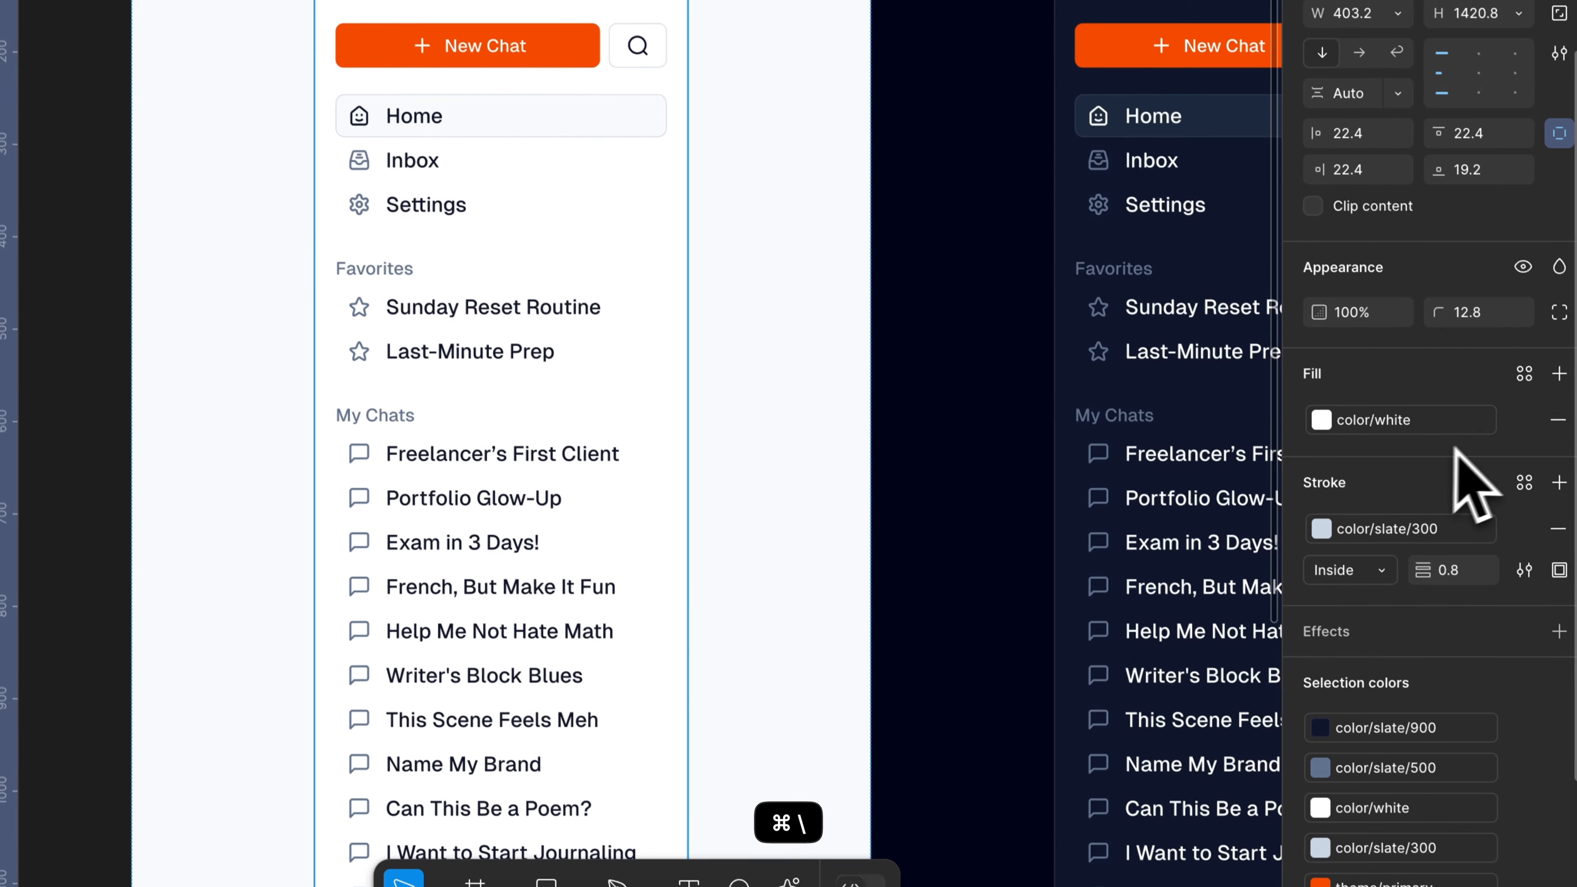
Examine the fill and stroke colors of the New Chat button and the search button in the light sidebar.
left_click(1446, 670)
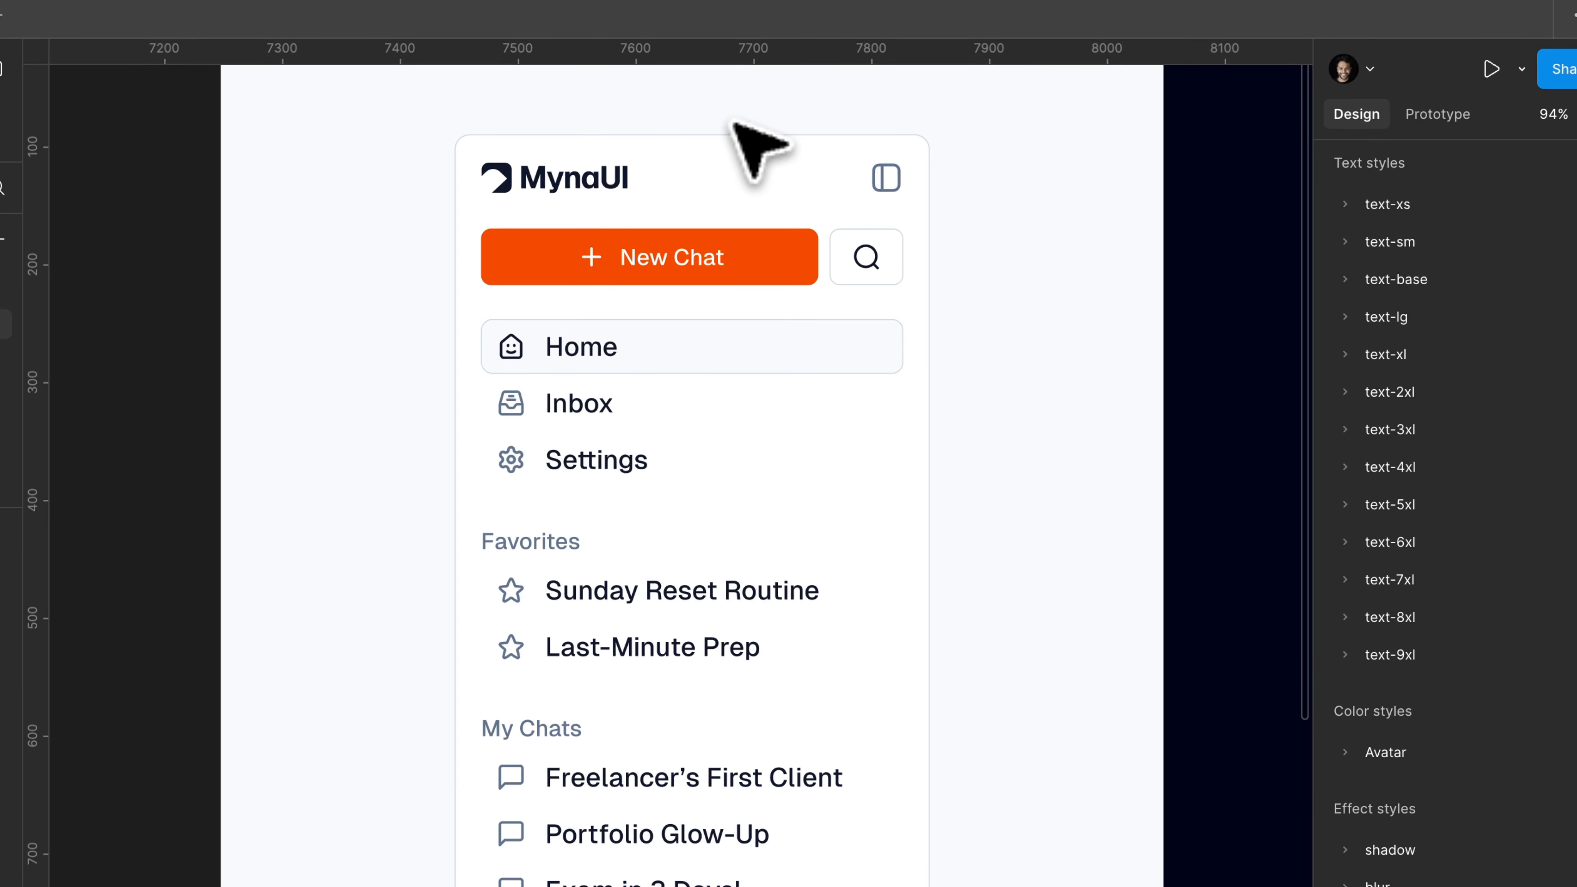
left_click(800, 260)
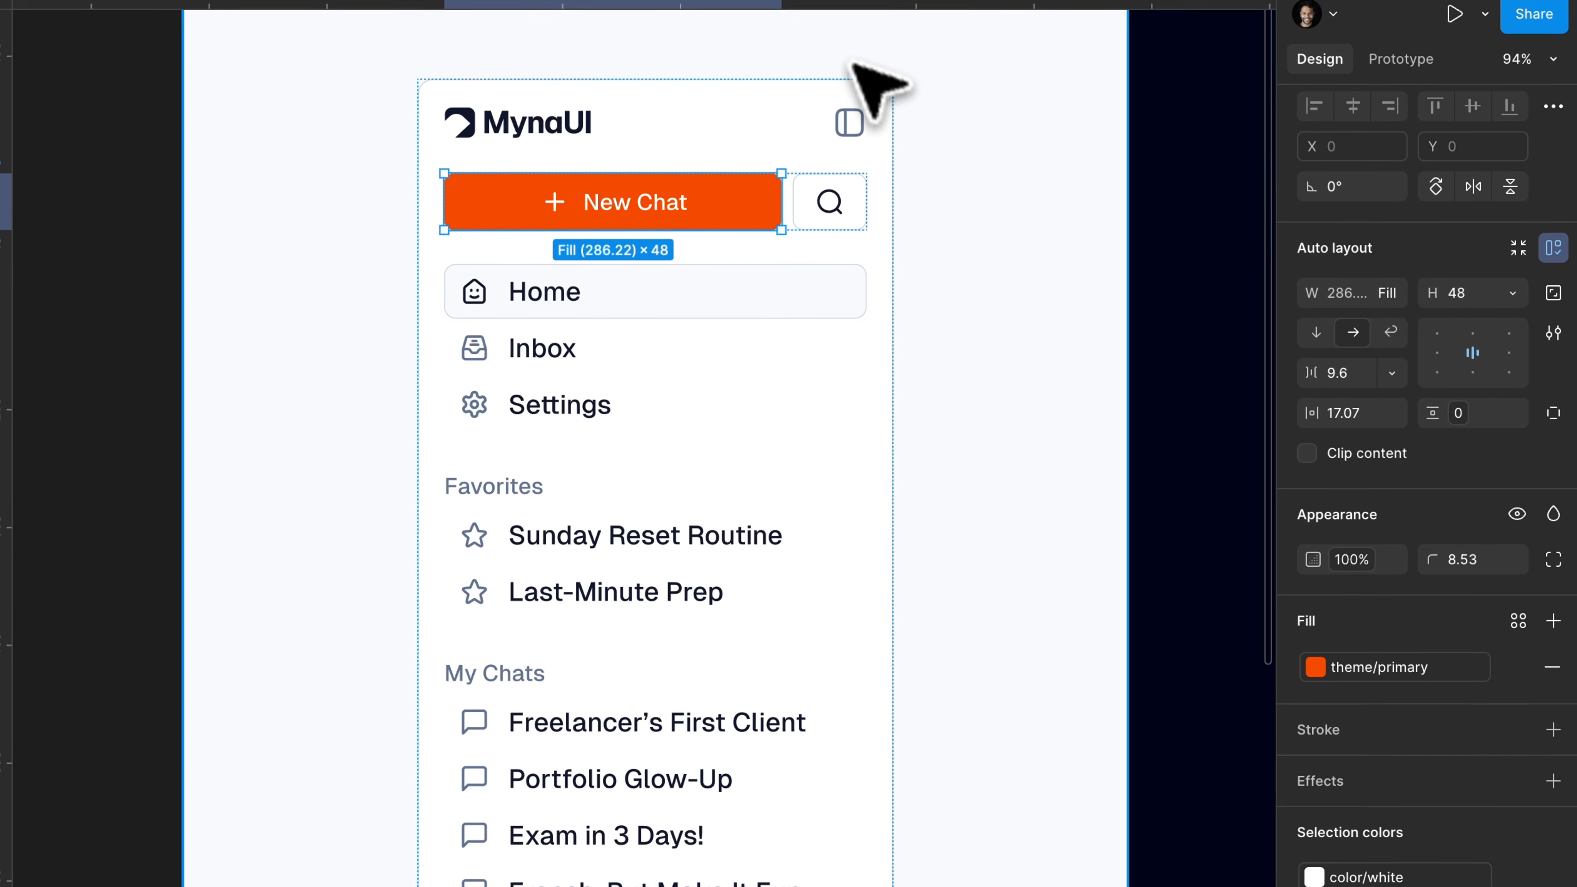
left_click(829, 202)
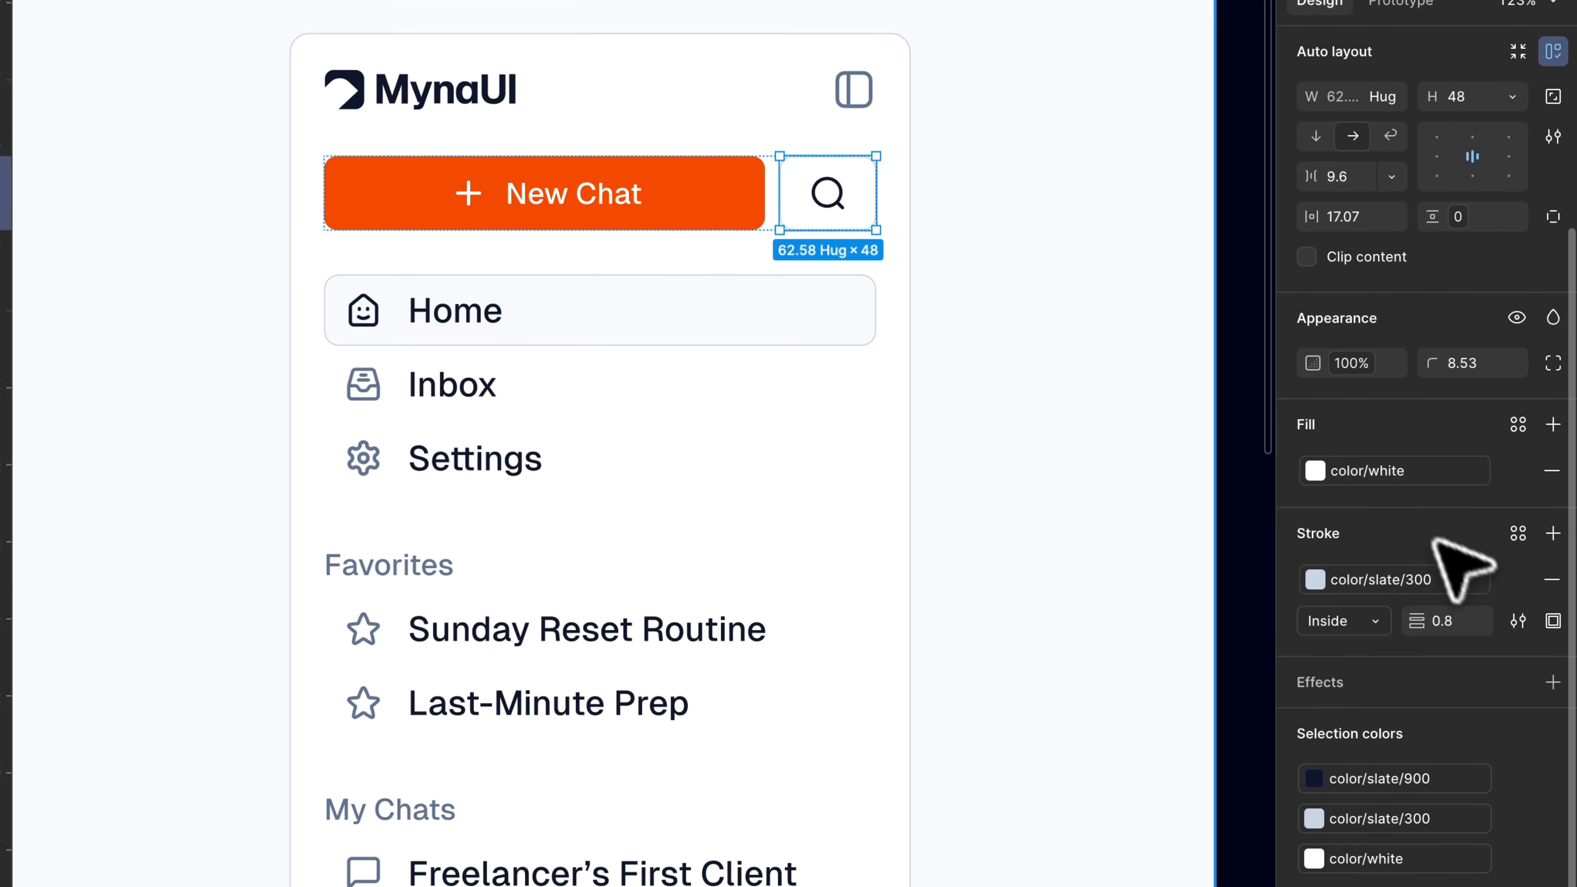
scroll(883, 395, "down", 3)
scroll(883, 395, "down", 2)
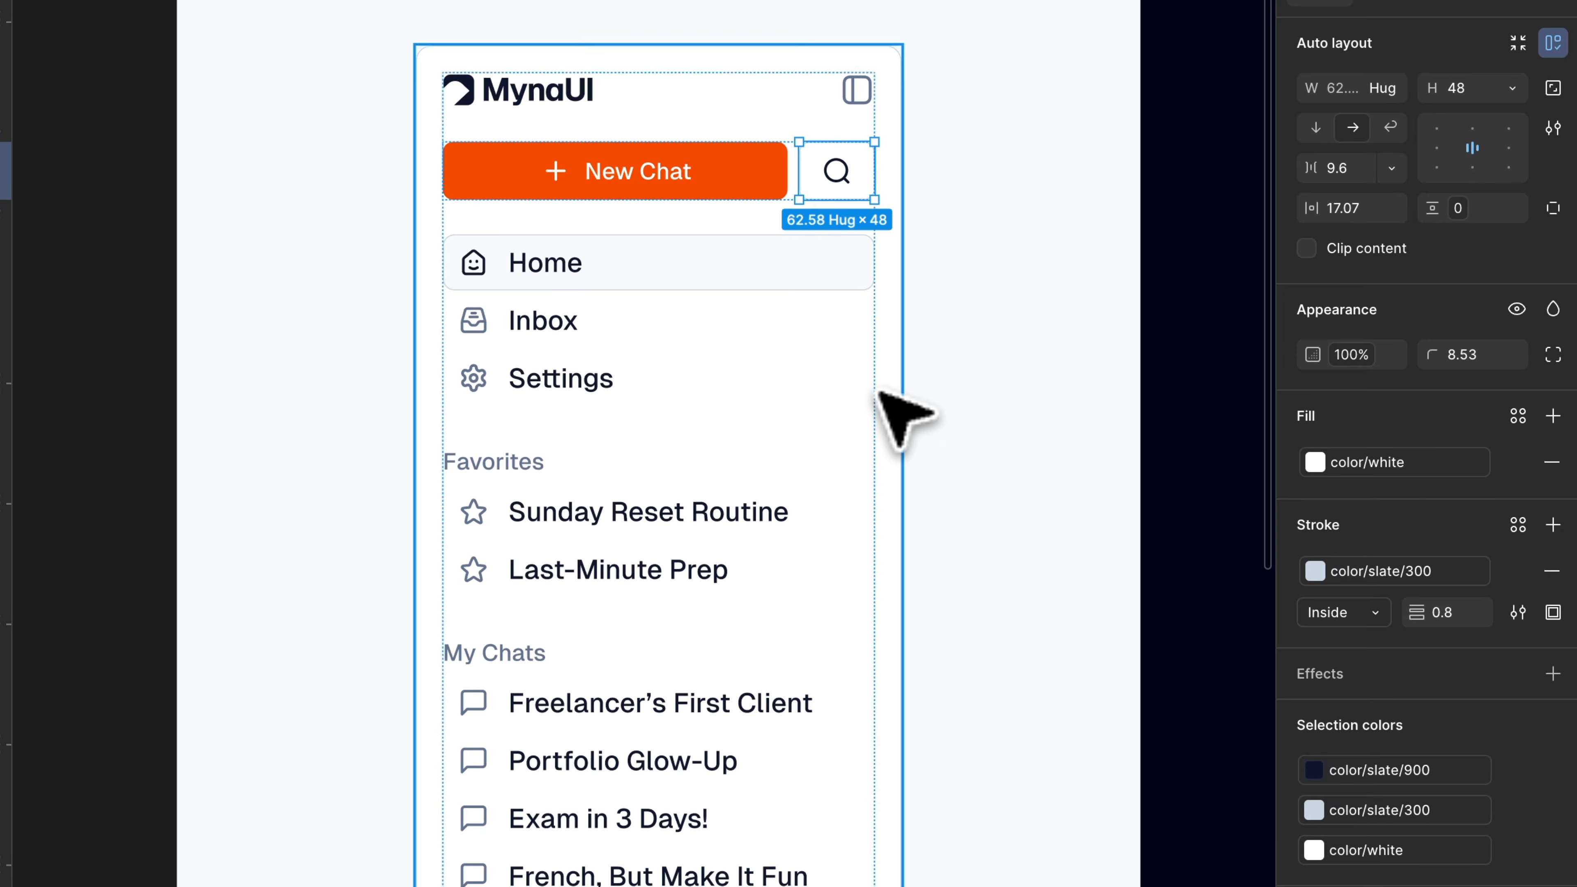
scroll(806, 116, "up", 4)
scroll(1326, 686, "down", 1)
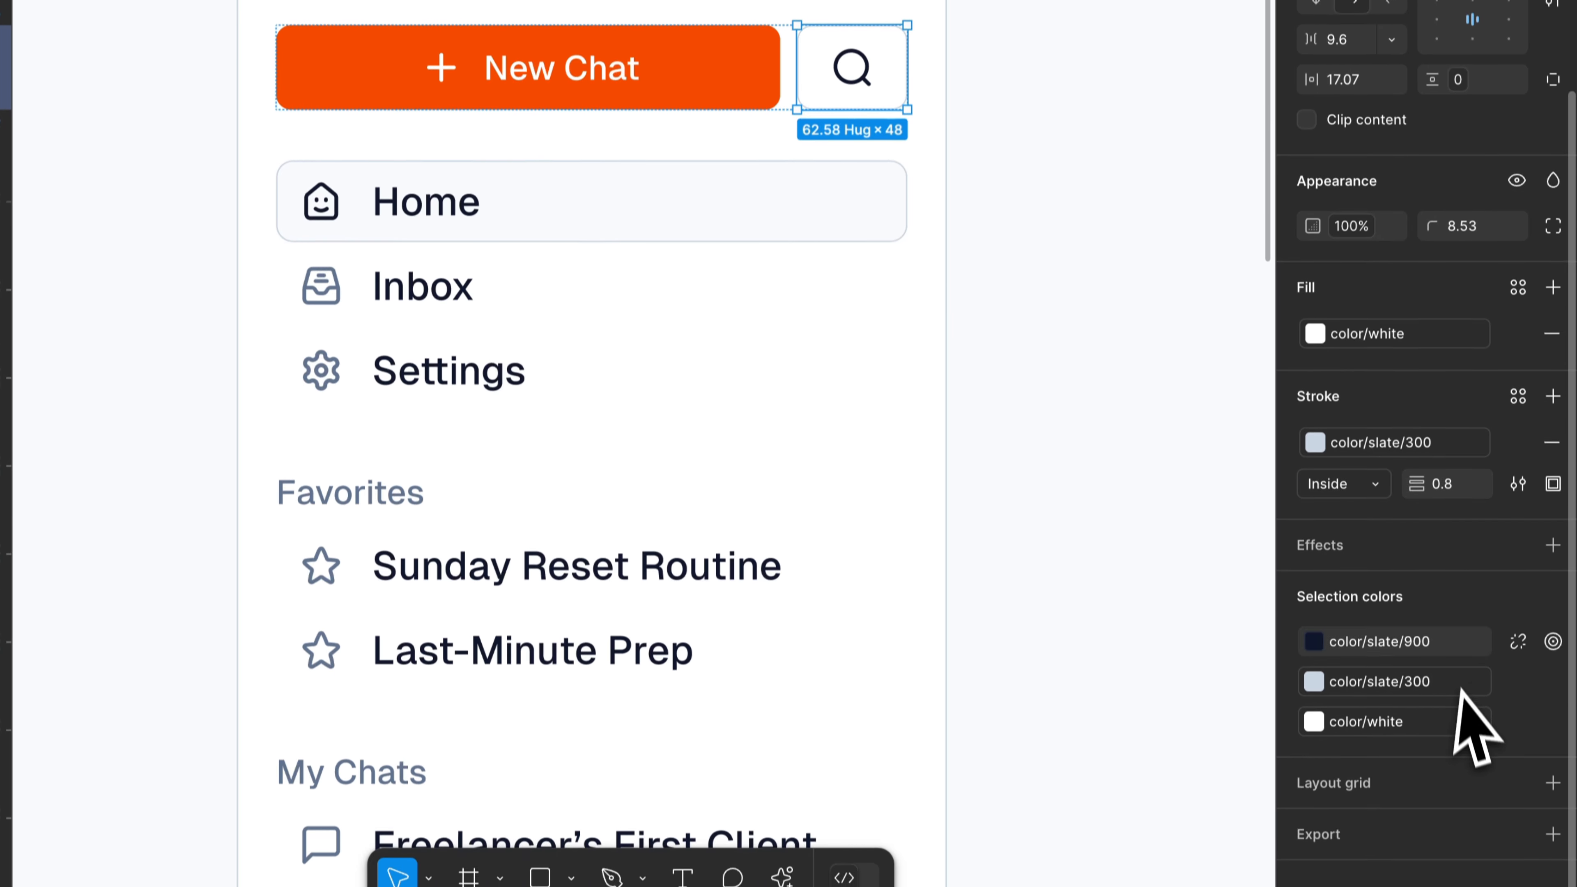
Look through the slate shades in the color library for the light search button's color/slate/900 selection color.
left_click(1428, 763)
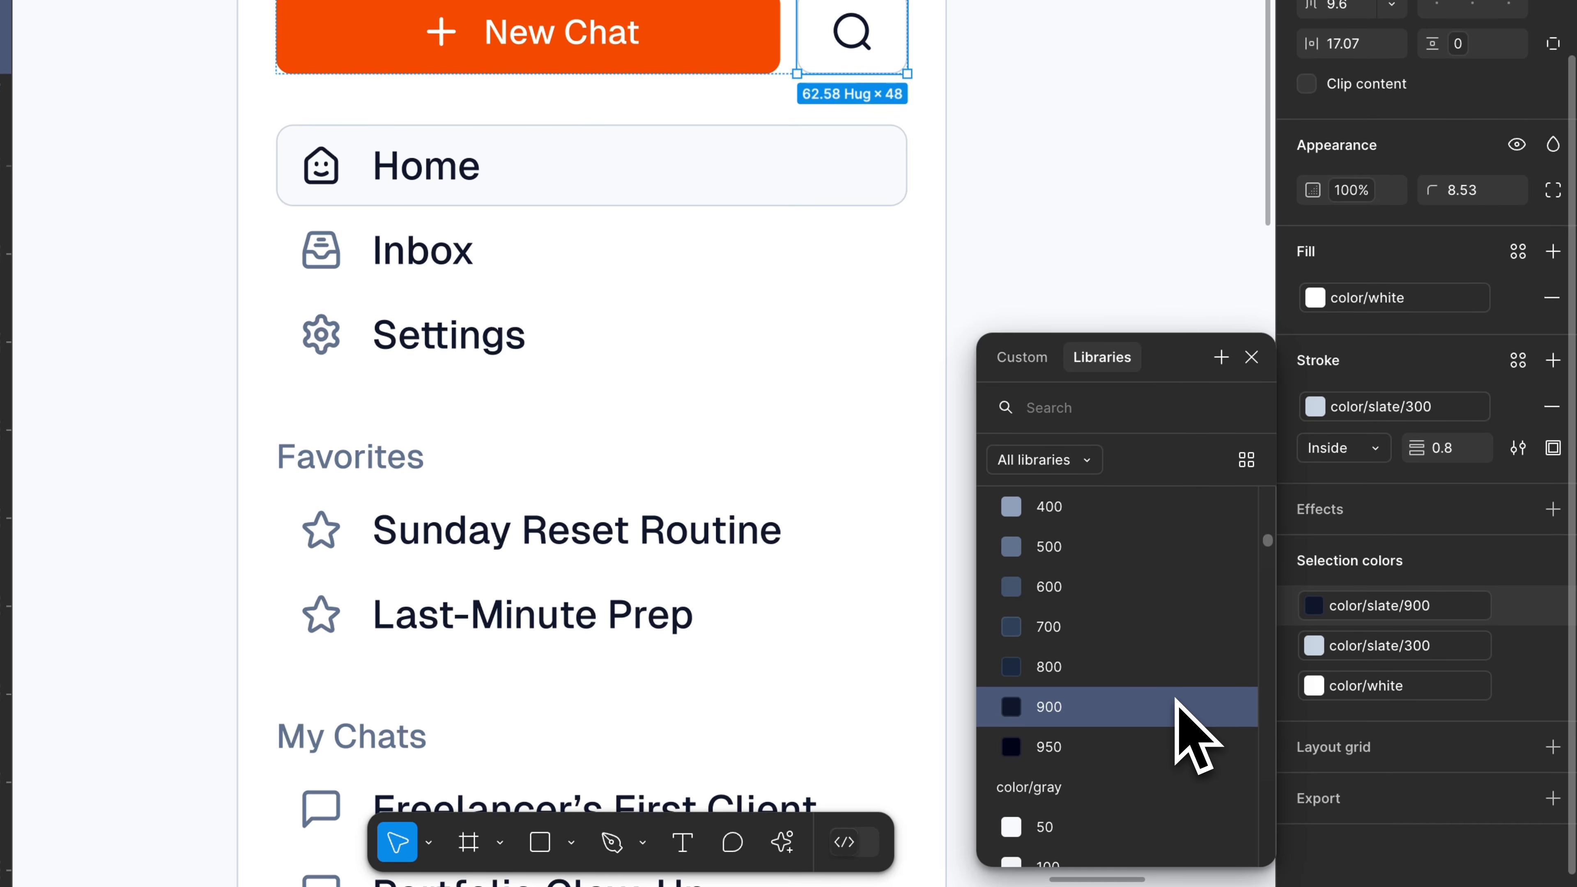
scroll(1175, 699, "up", 4)
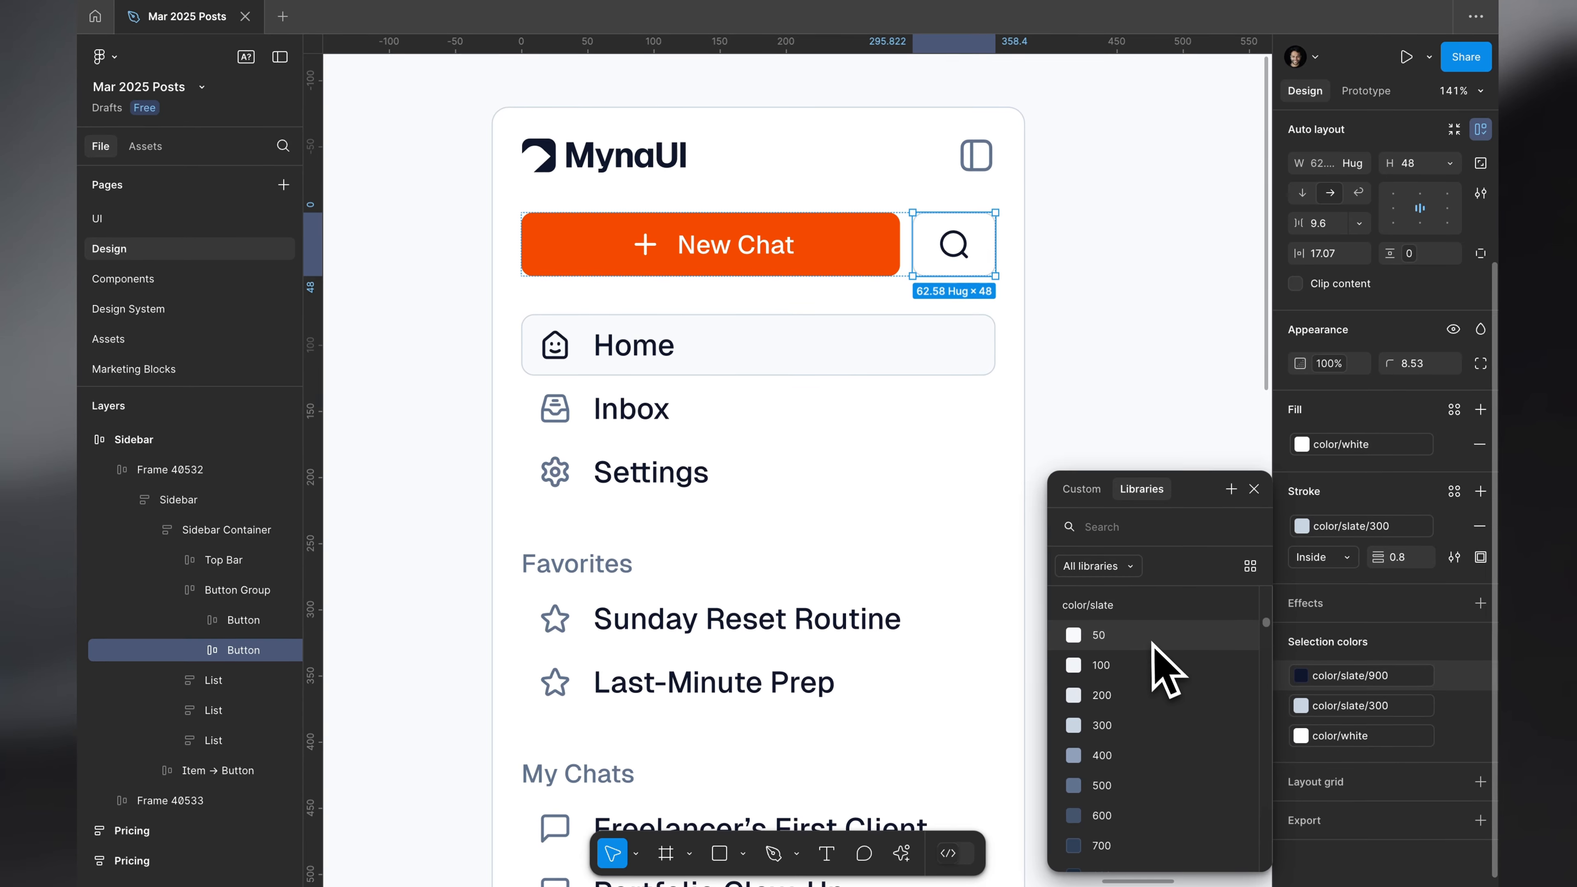
scroll(1164, 664, "down", 3)
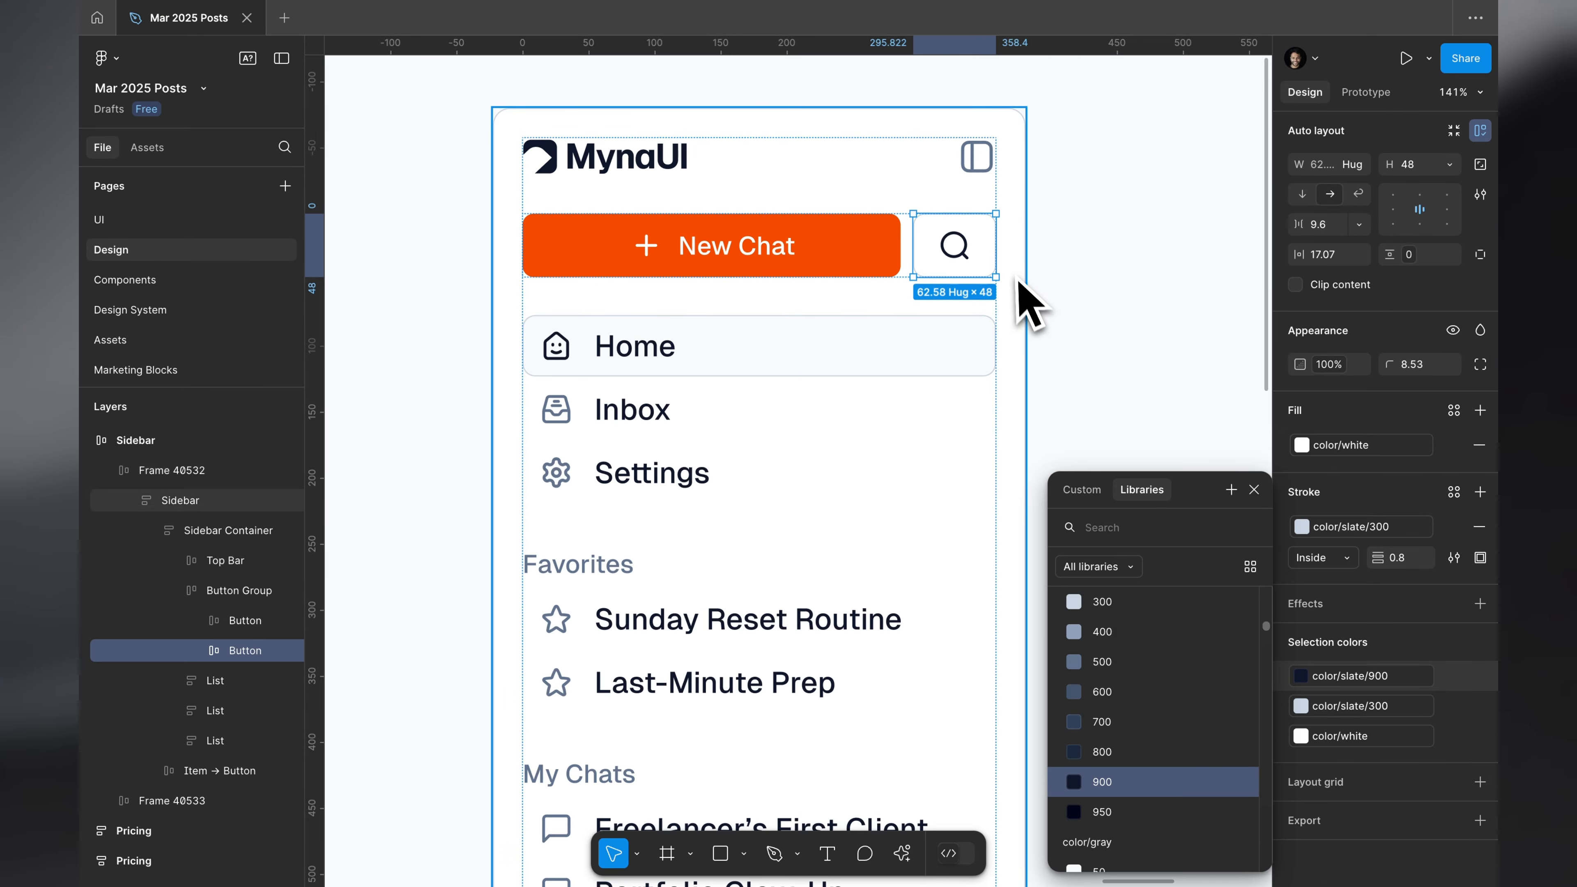
key("Escape")
scroll(792, 186, "down", 3)
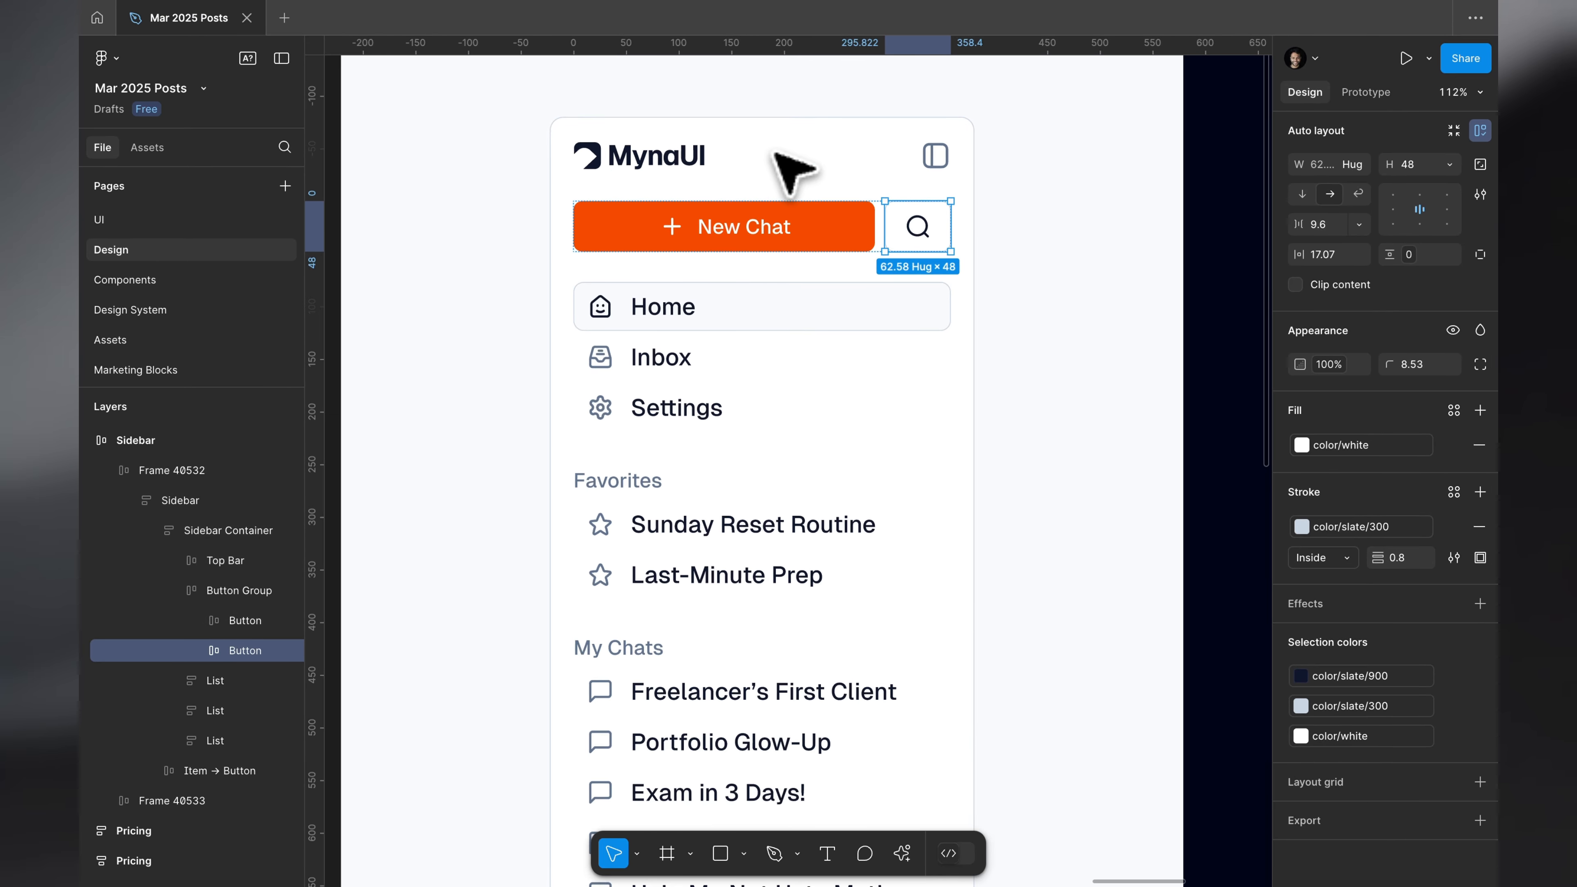
Examine the Inbox label and the highlighted Home item's fill and stroke in the light sidebar.
scroll(795, 174, "down", 2)
double_click(699, 247)
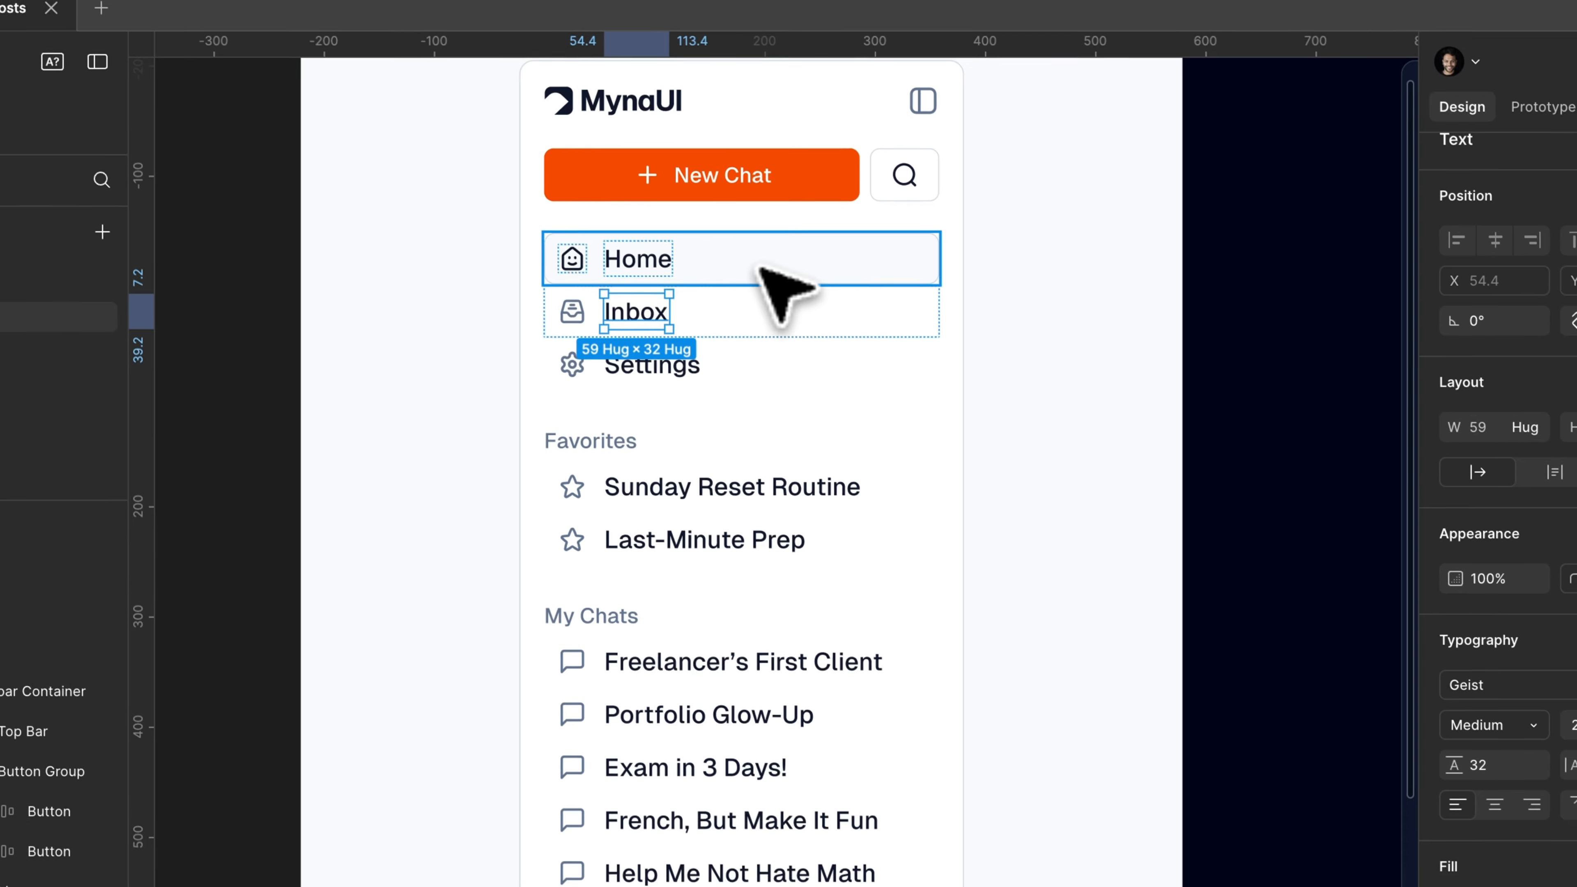
key("Escape")
scroll(759, 270, "up", 5)
scroll(760, 271, "left", 1)
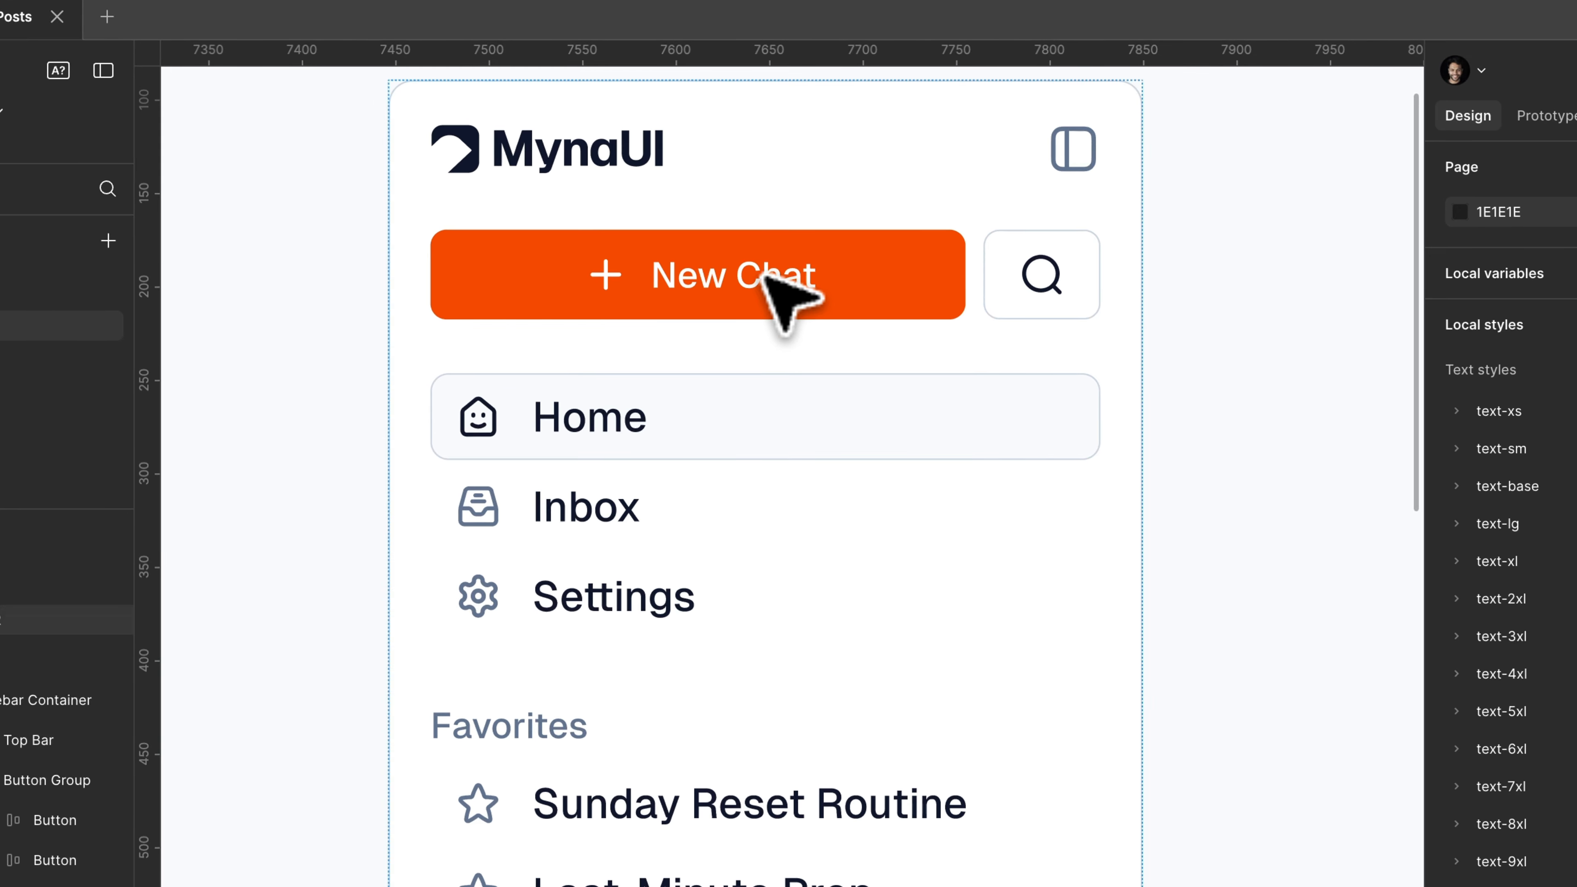
left_click(807, 447)
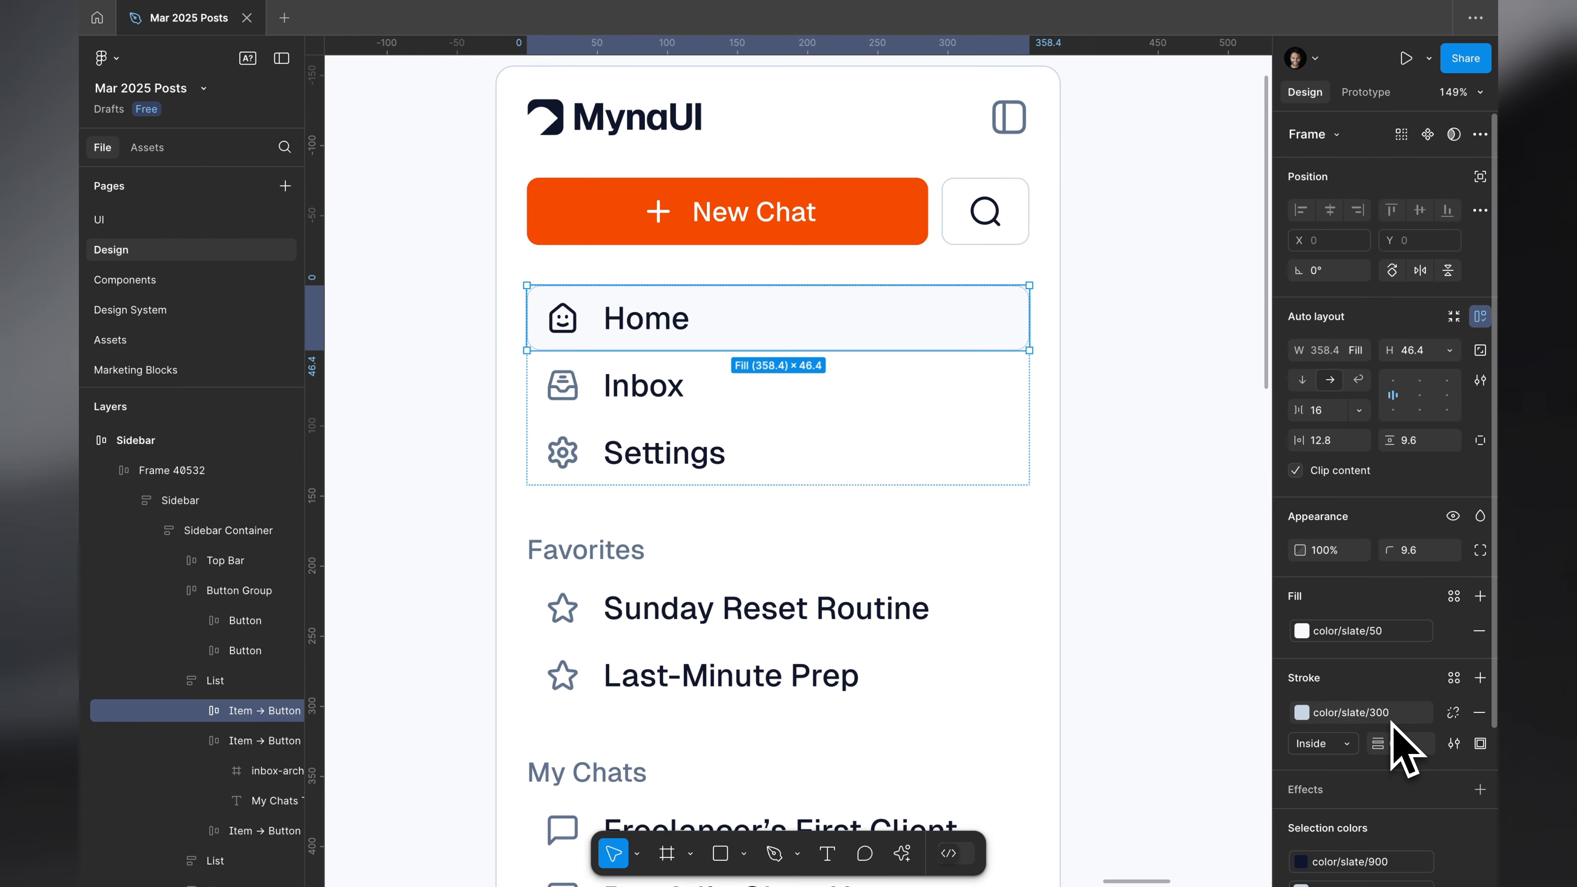
scroll(909, 377, "down", 10)
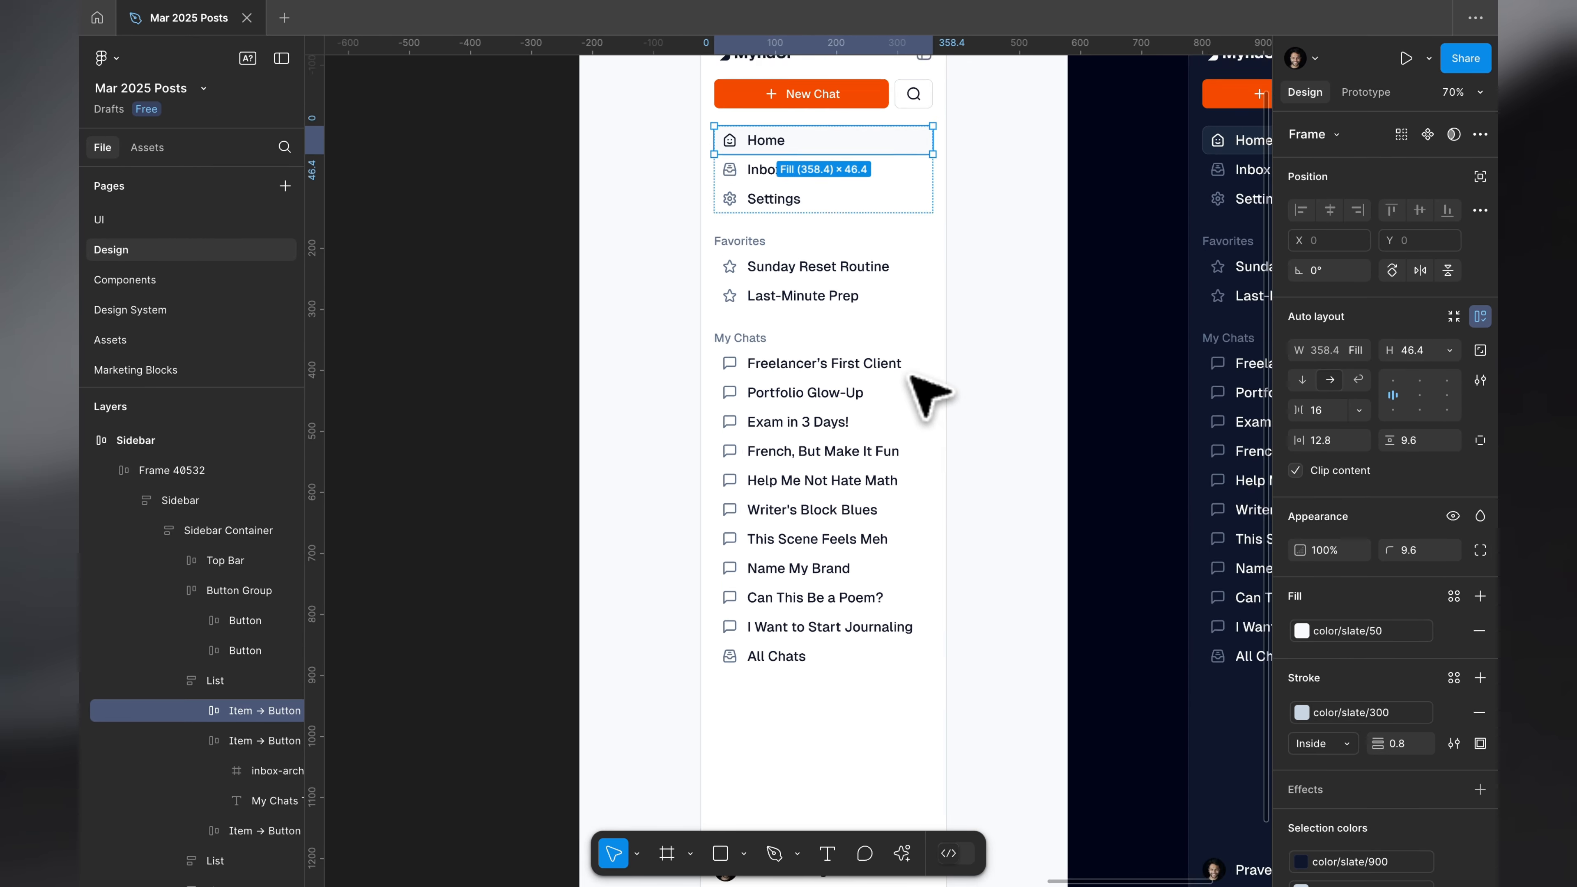
Examine the light sidebar panel's fill, stroke and full set of selection colors.
key("Escape")
scroll(909, 376, "up", 1)
scroll(929, 396, "up", 3)
scroll(929, 395, "right", 1)
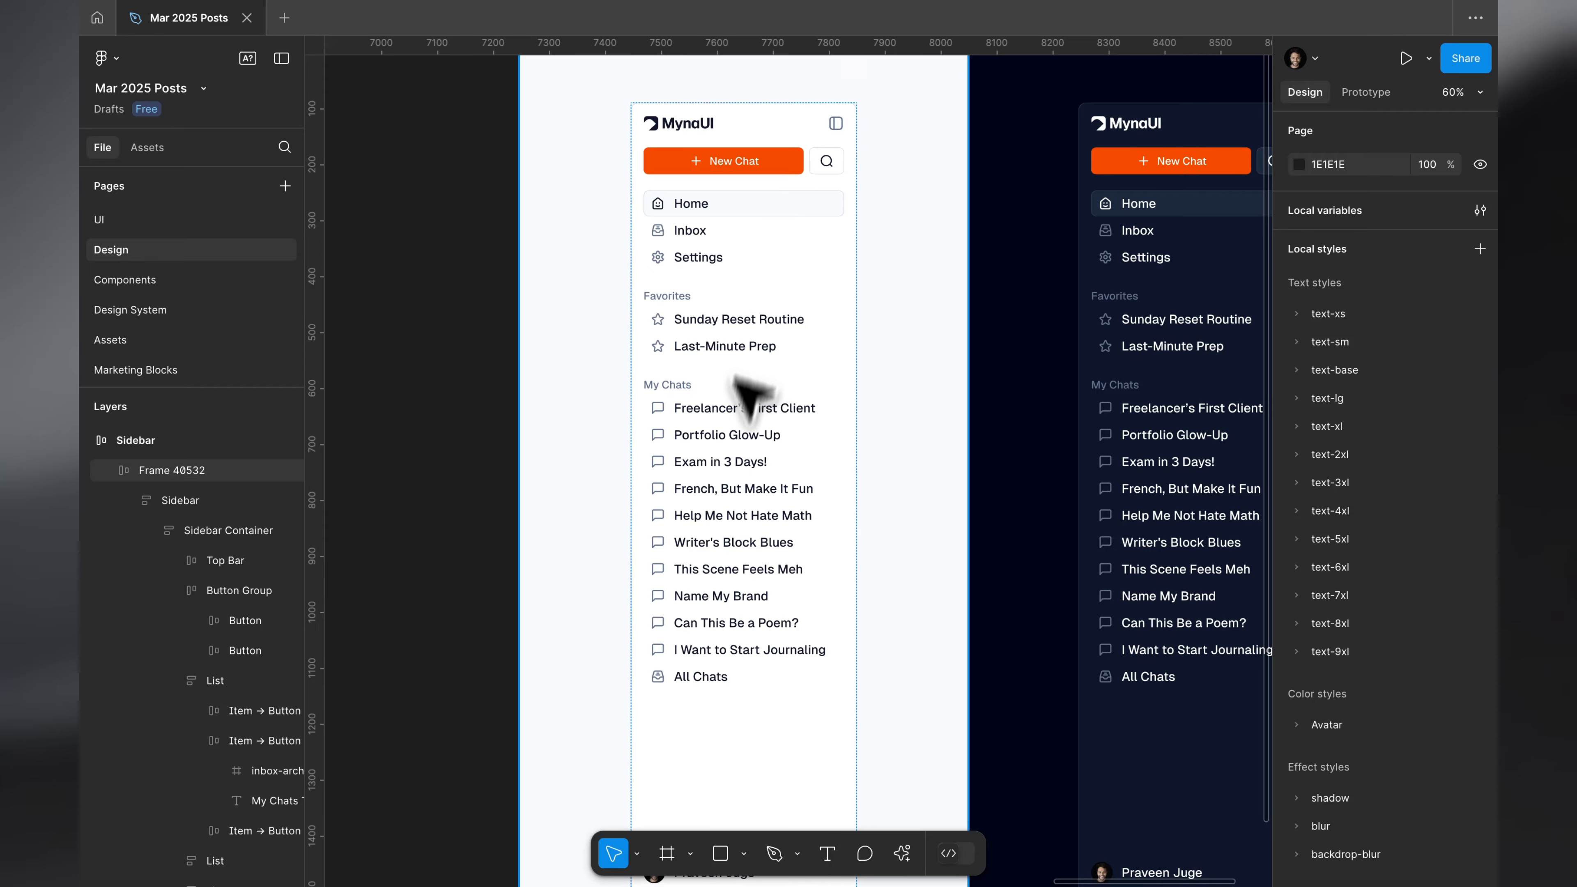
scroll(739, 379, "down", 5)
left_click(695, 556)
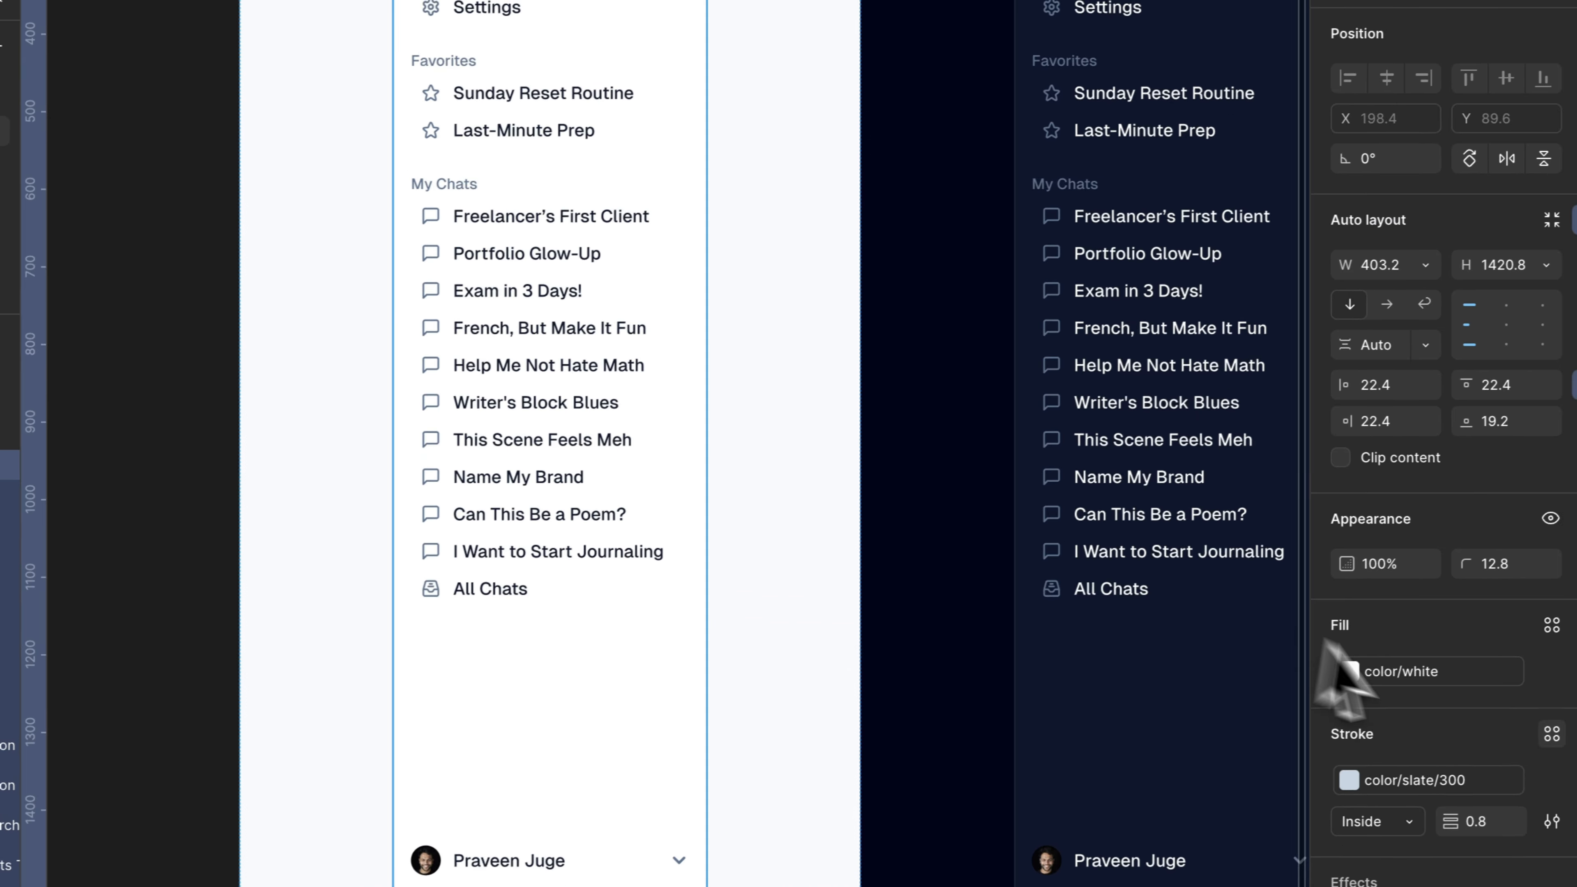
scroll(1341, 658, "down", 6)
scroll(869, 242, "up", 6)
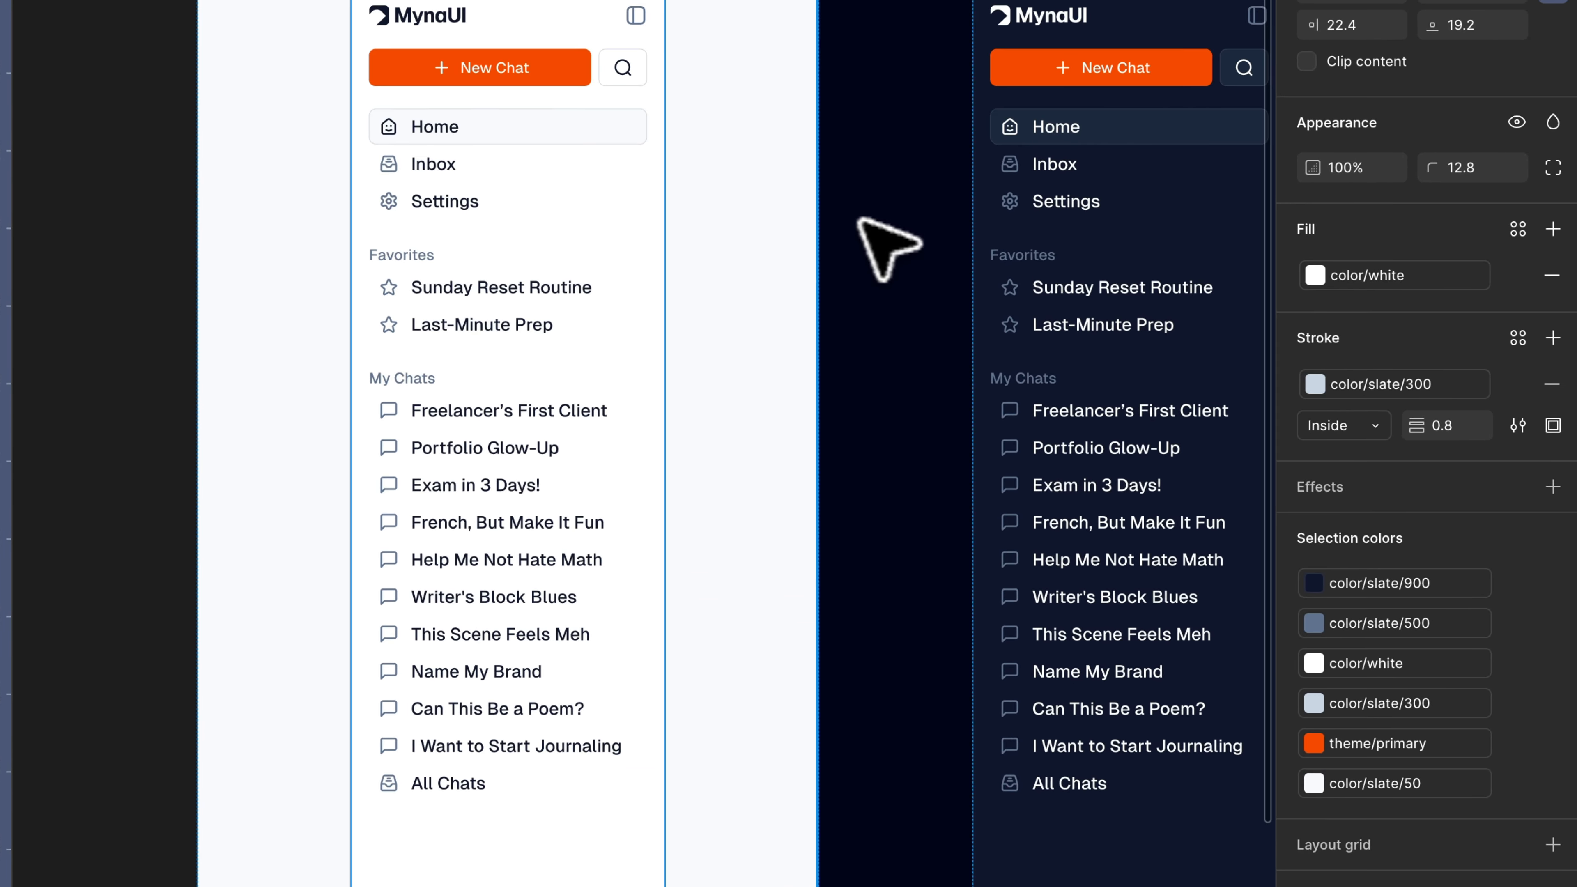
key("Escape")
Examine the color of the gear icon beside Settings in the light sidebar, from its vector path up to its frame.
scroll(683, 311, "left", 2)
scroll(575, 363, "up", 5)
left_click(588, 179, "super")
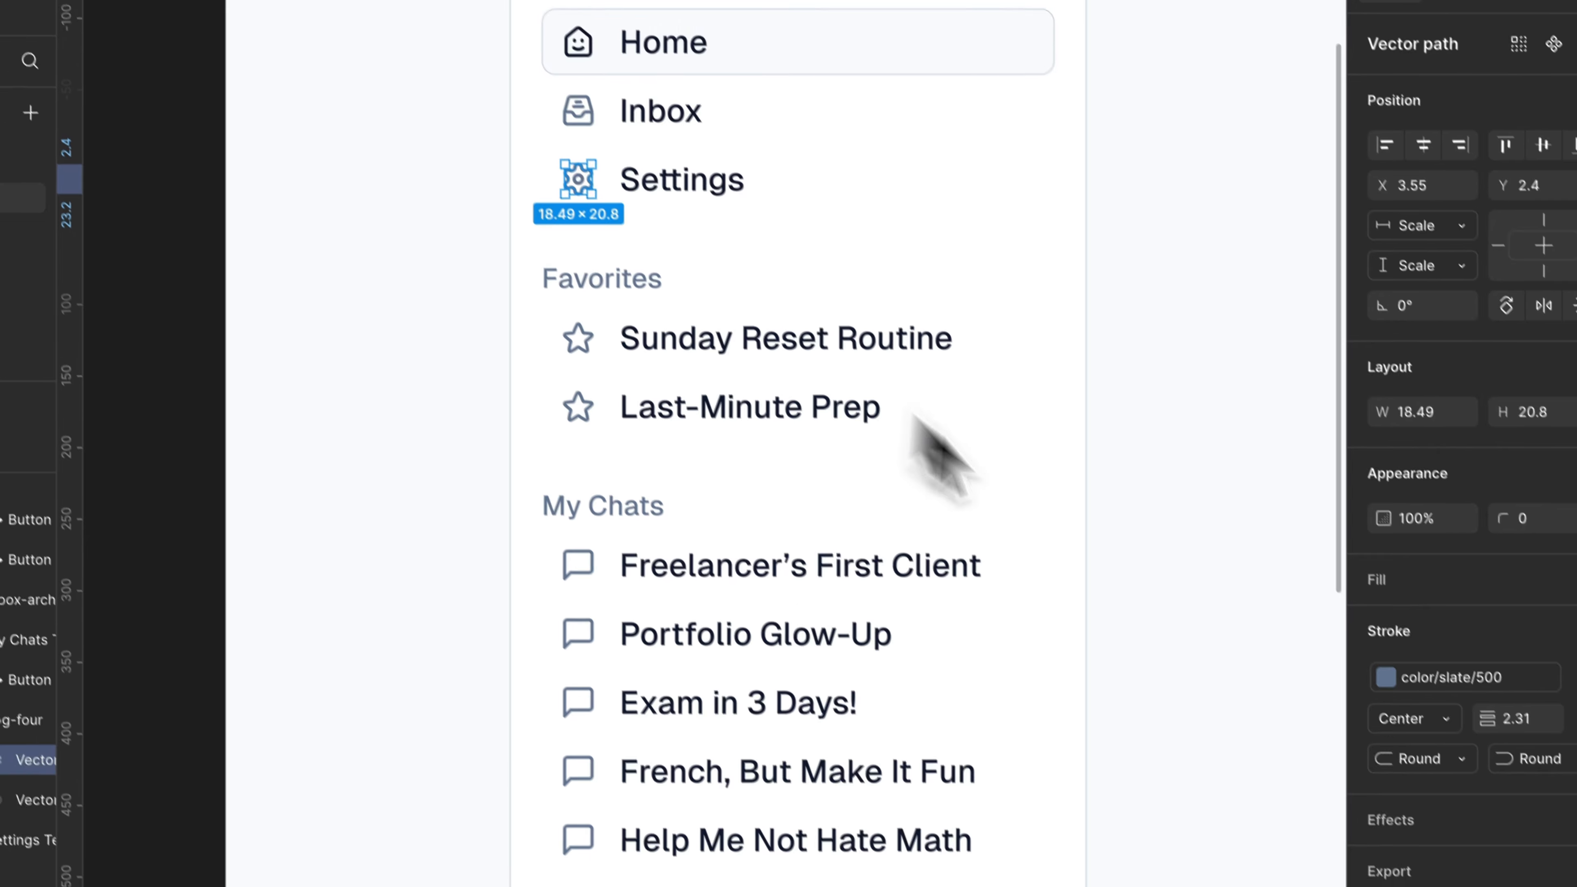
key("shift+Return")
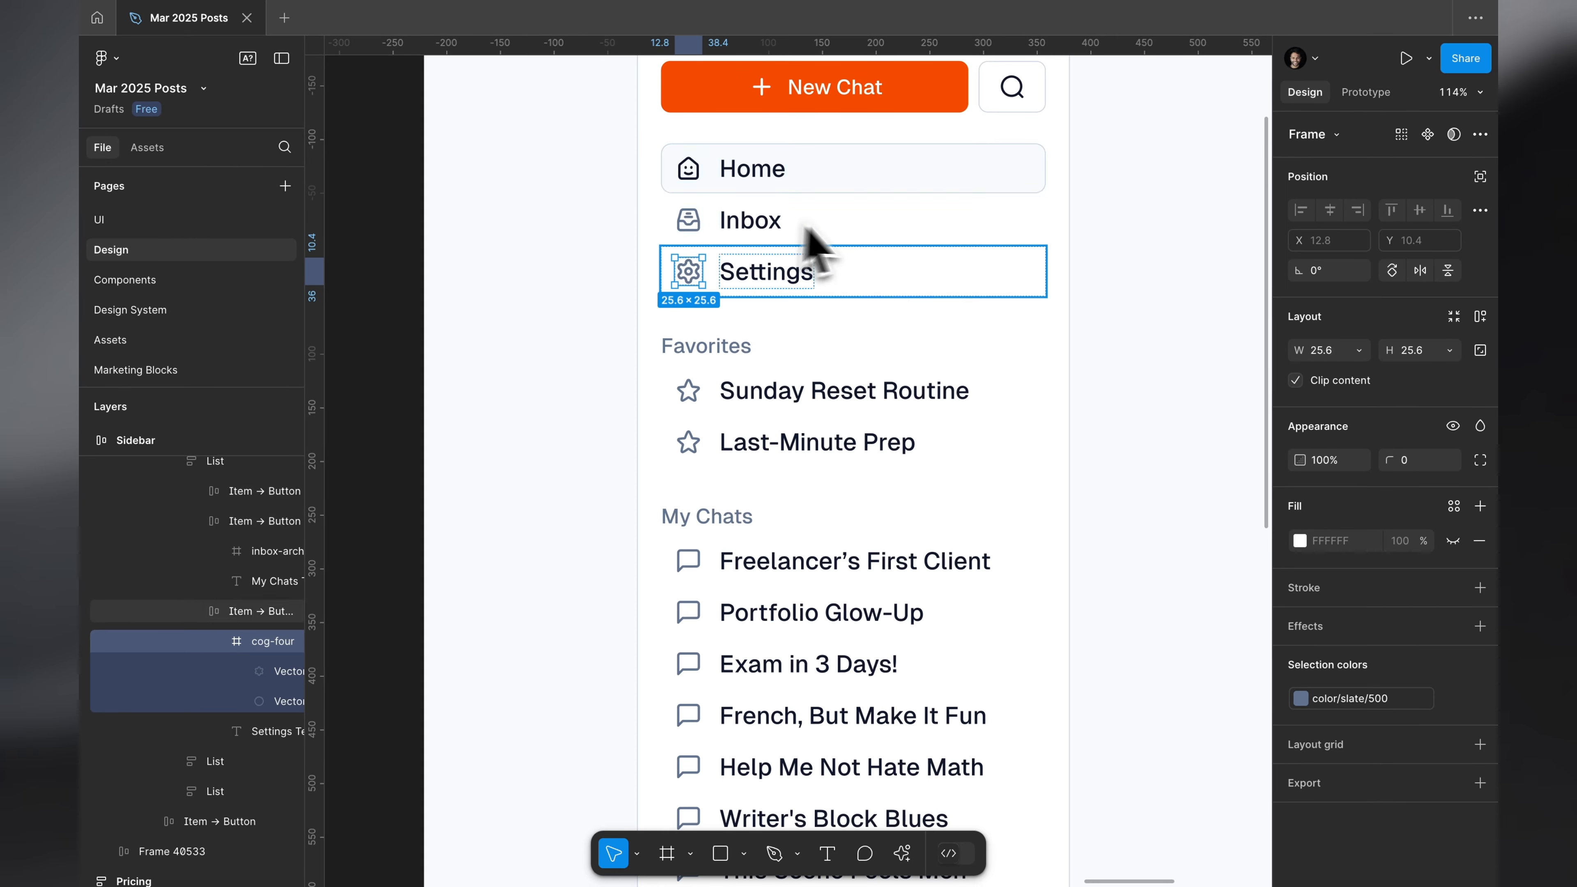
scroll(860, 404, "down", 3)
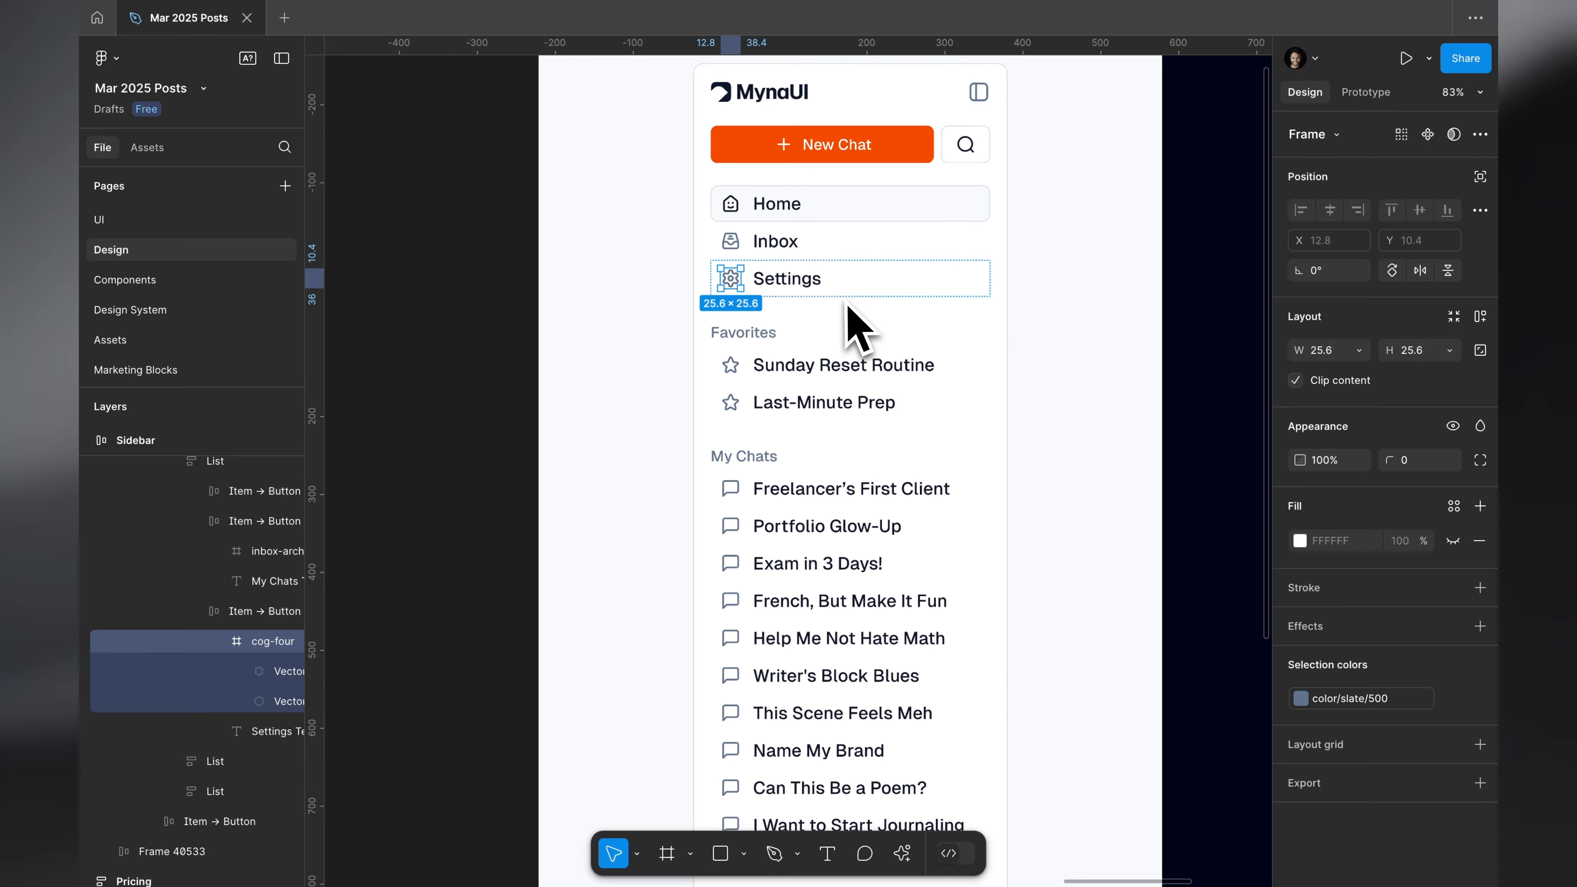
left_click(784, 280)
key("Escape")
scroll(787, 273, "down", 5)
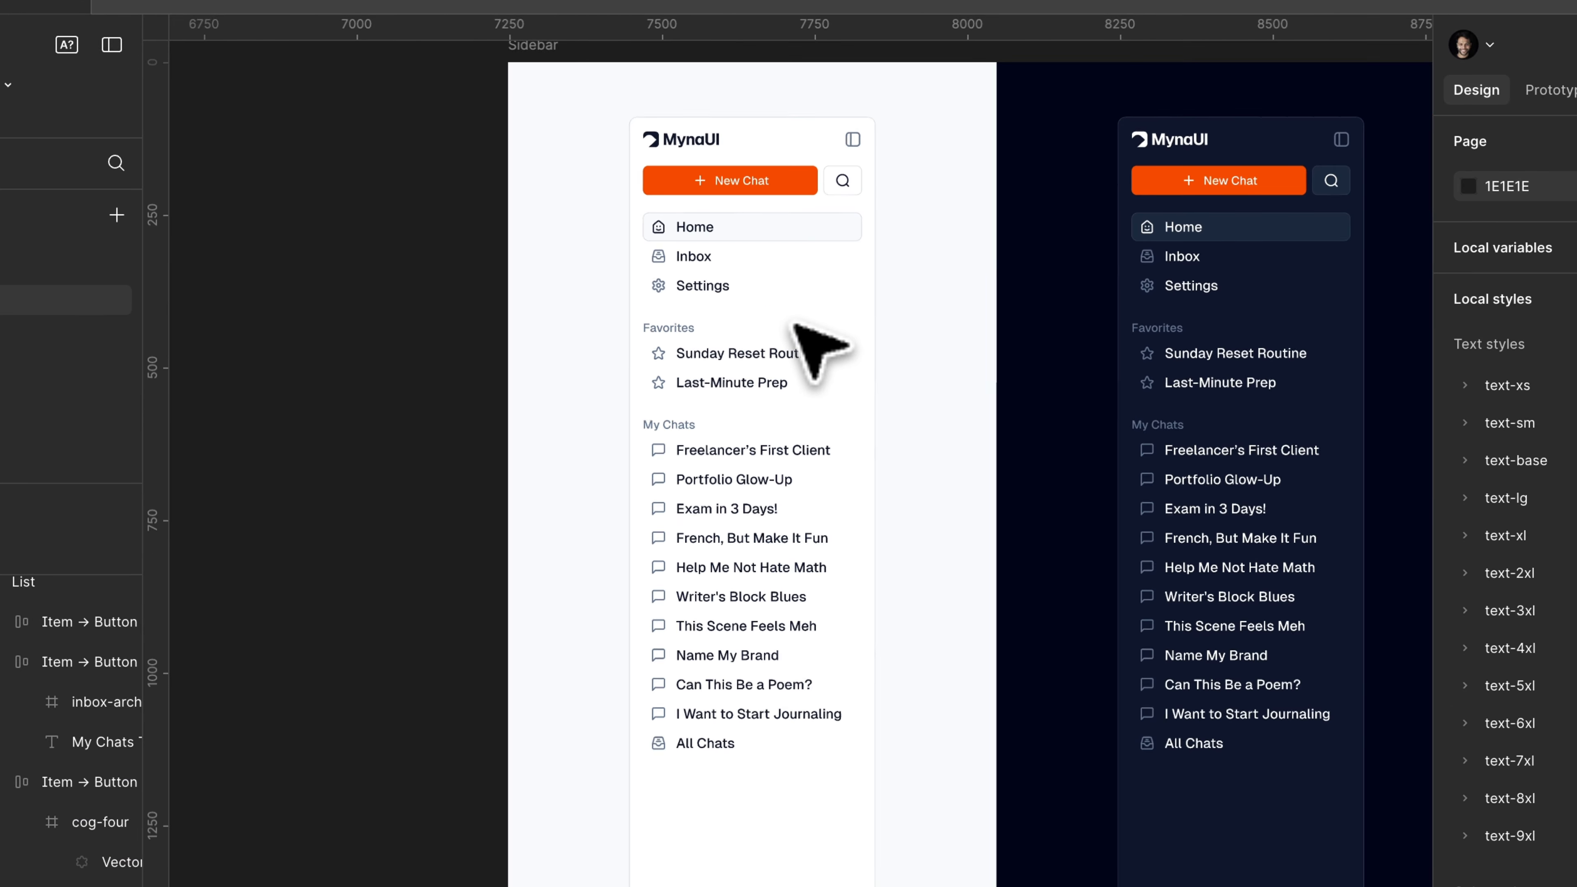
Examine the dark background frame's fill and its shade in the slate color library.
scroll(793, 324, "up", 2)
scroll(792, 324, "right", 2)
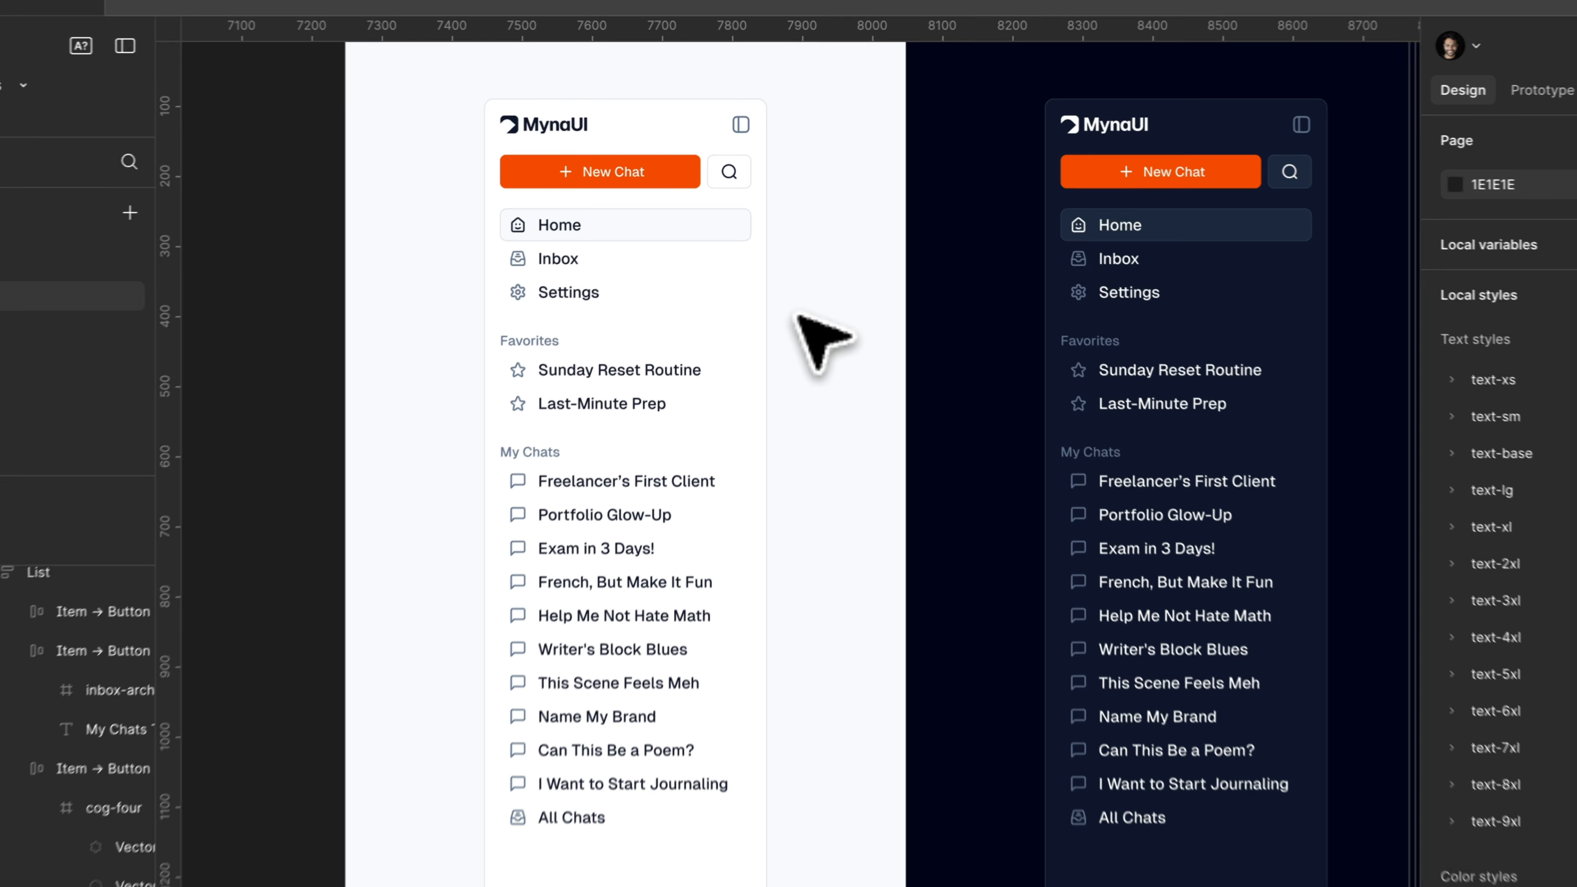
scroll(794, 322, "right", 2)
scroll(794, 320, "down", 2)
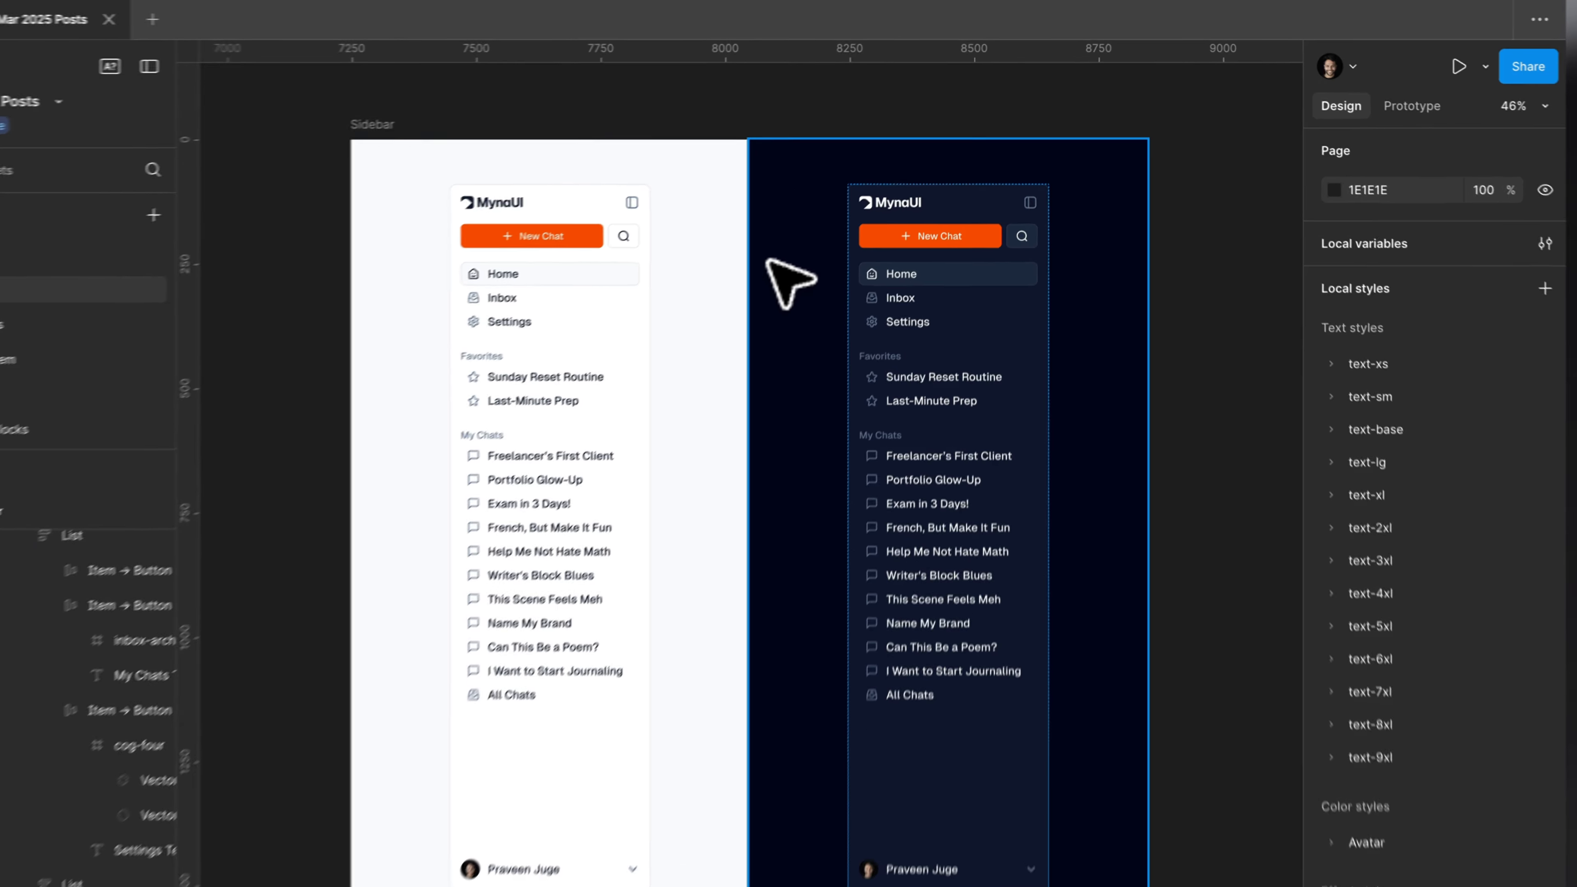
left_click(838, 241)
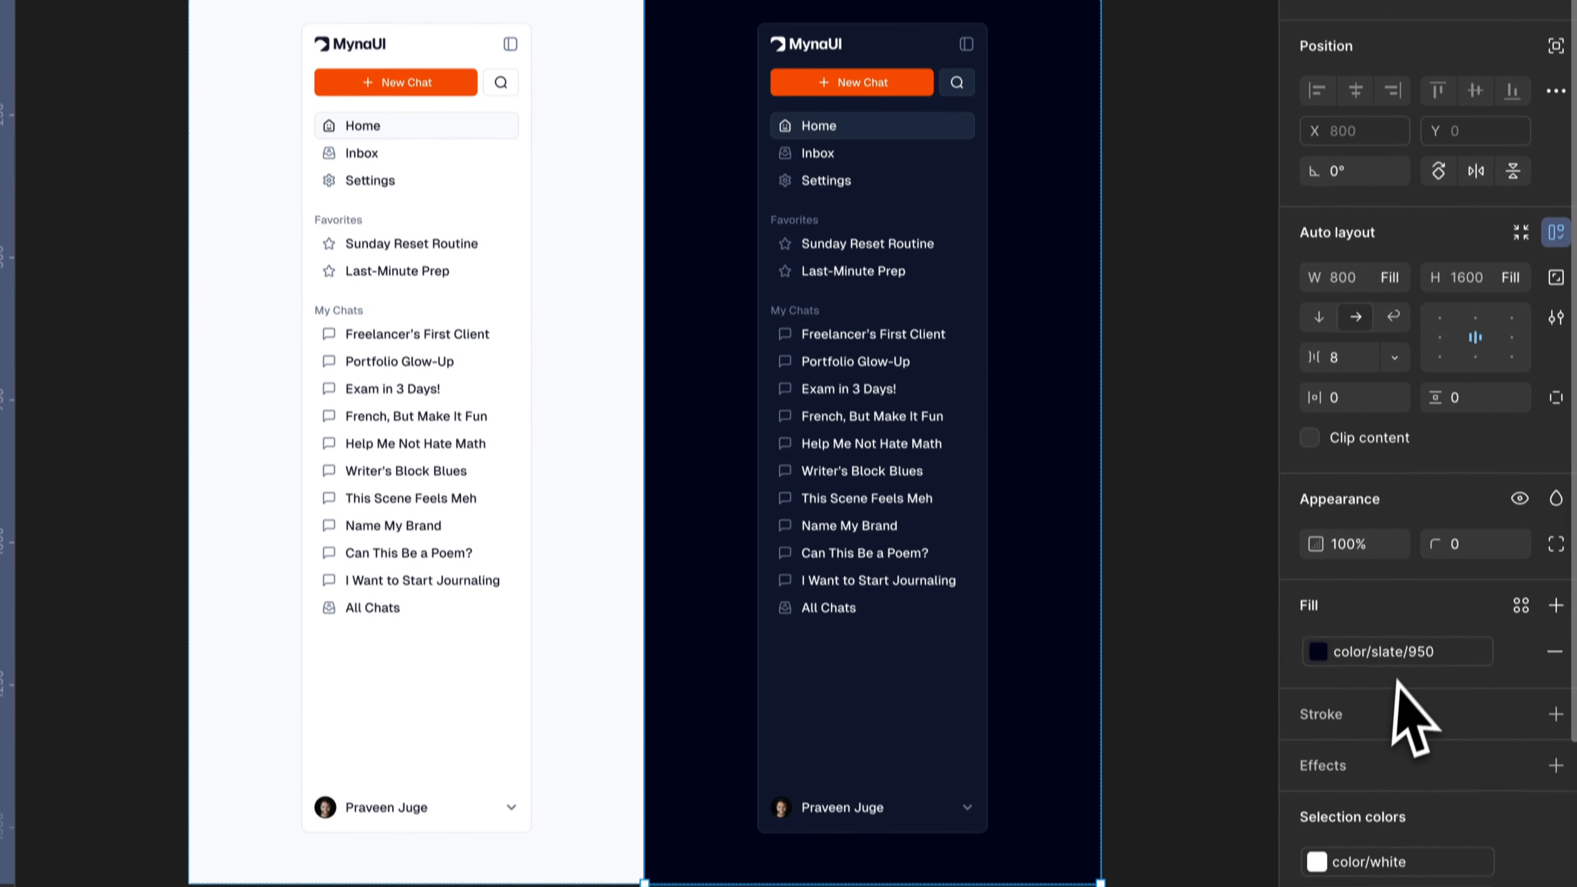
left_click(1428, 839)
scroll(1127, 749, "up", 1)
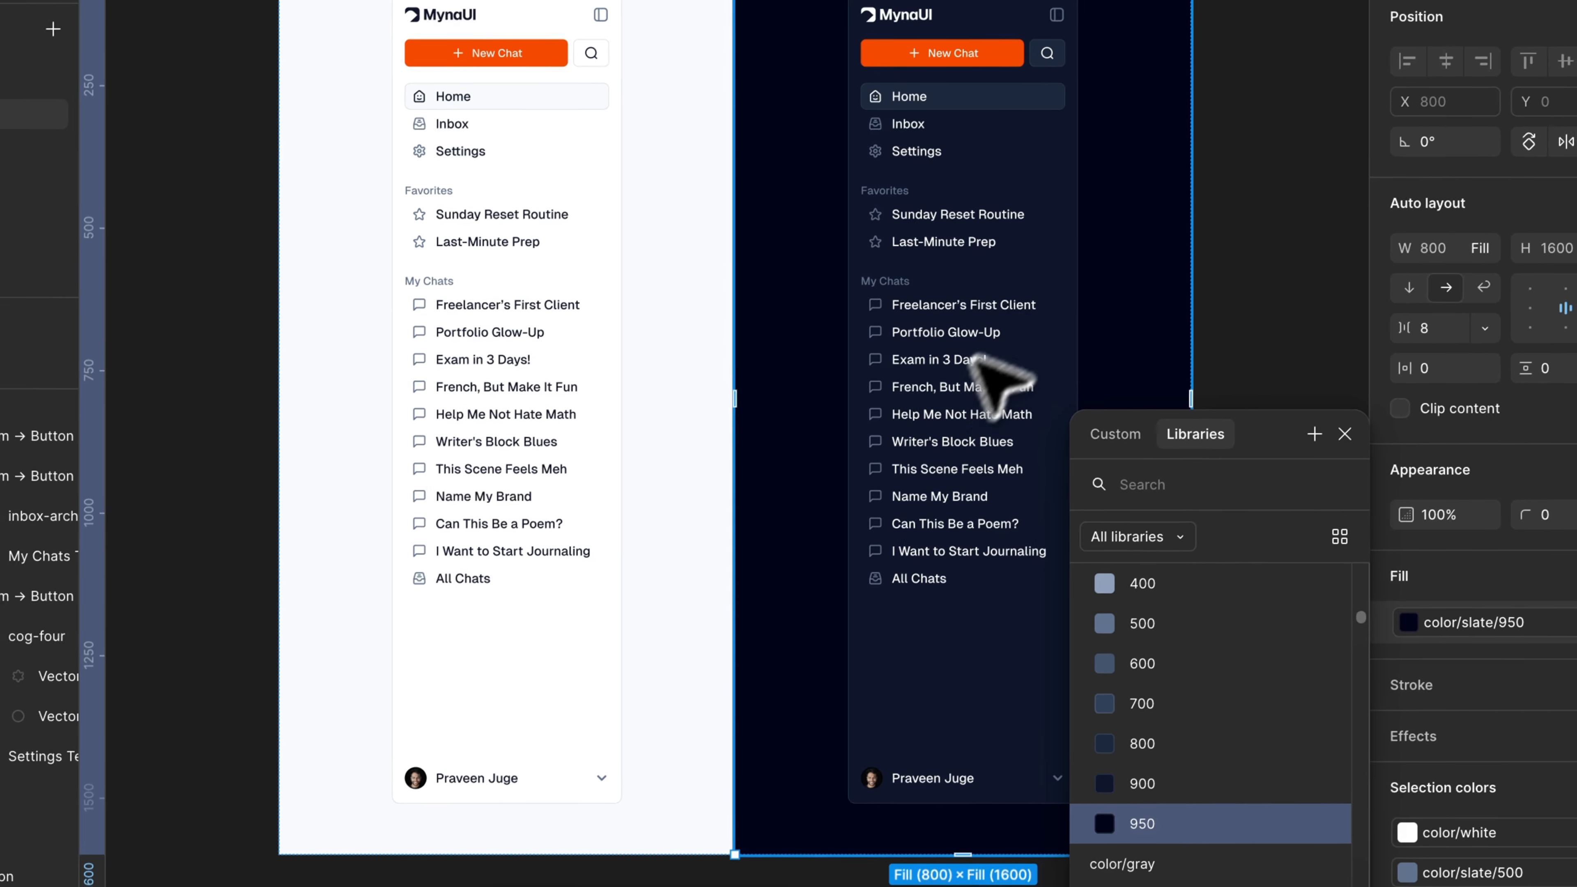
left_click(1173, 80)
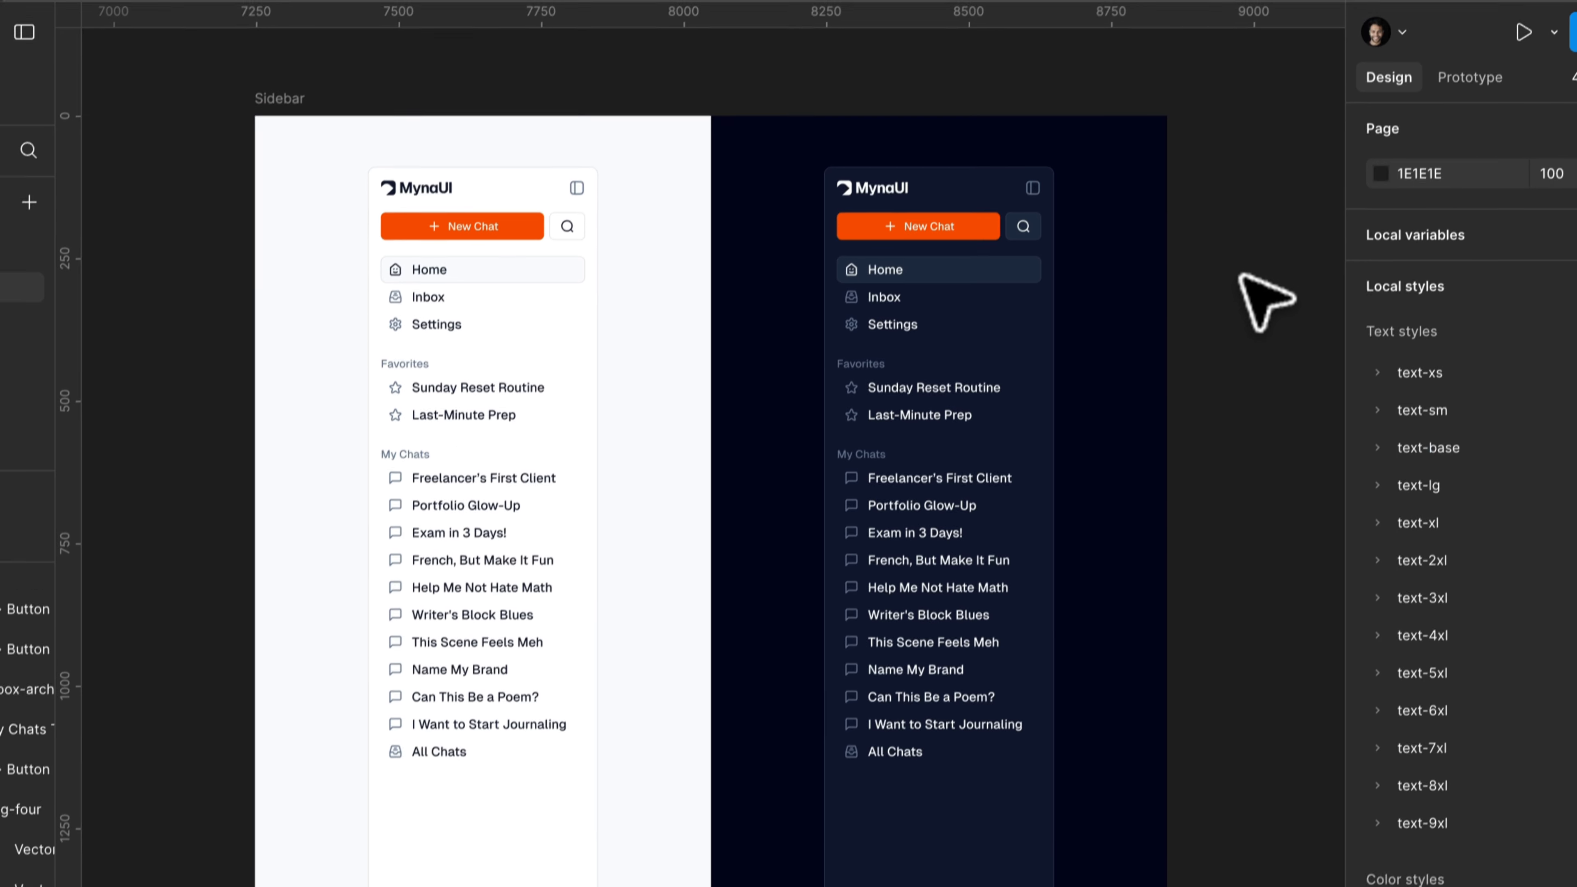
Examine the dark sidebar panel's fill and its shade in the slate color library.
left_click(993, 323)
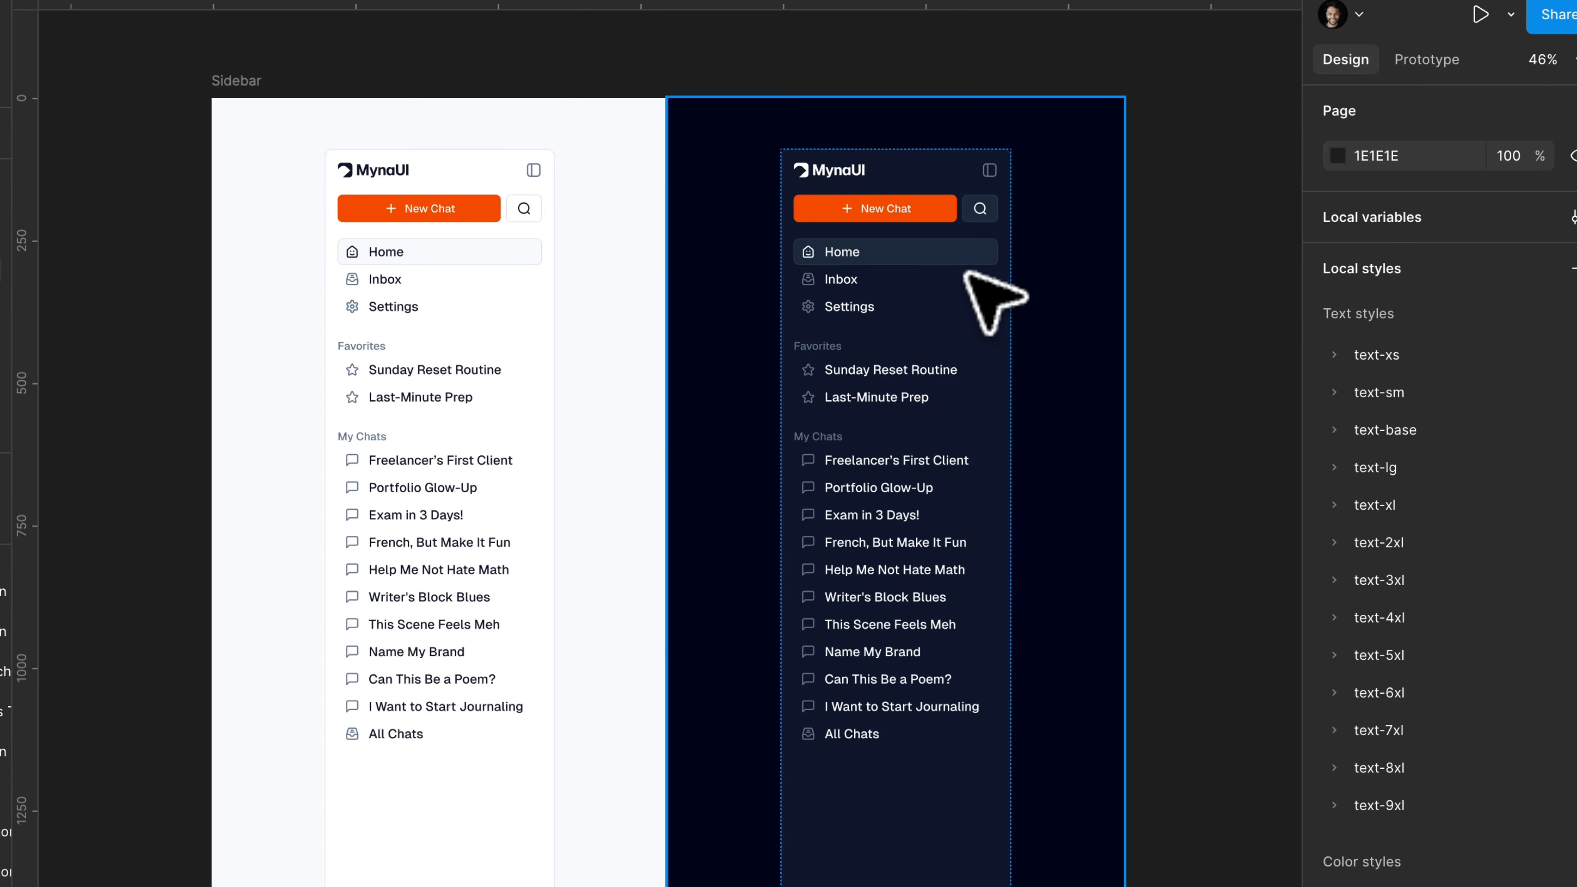
scroll(784, 224, "up", 2)
left_click(916, 179)
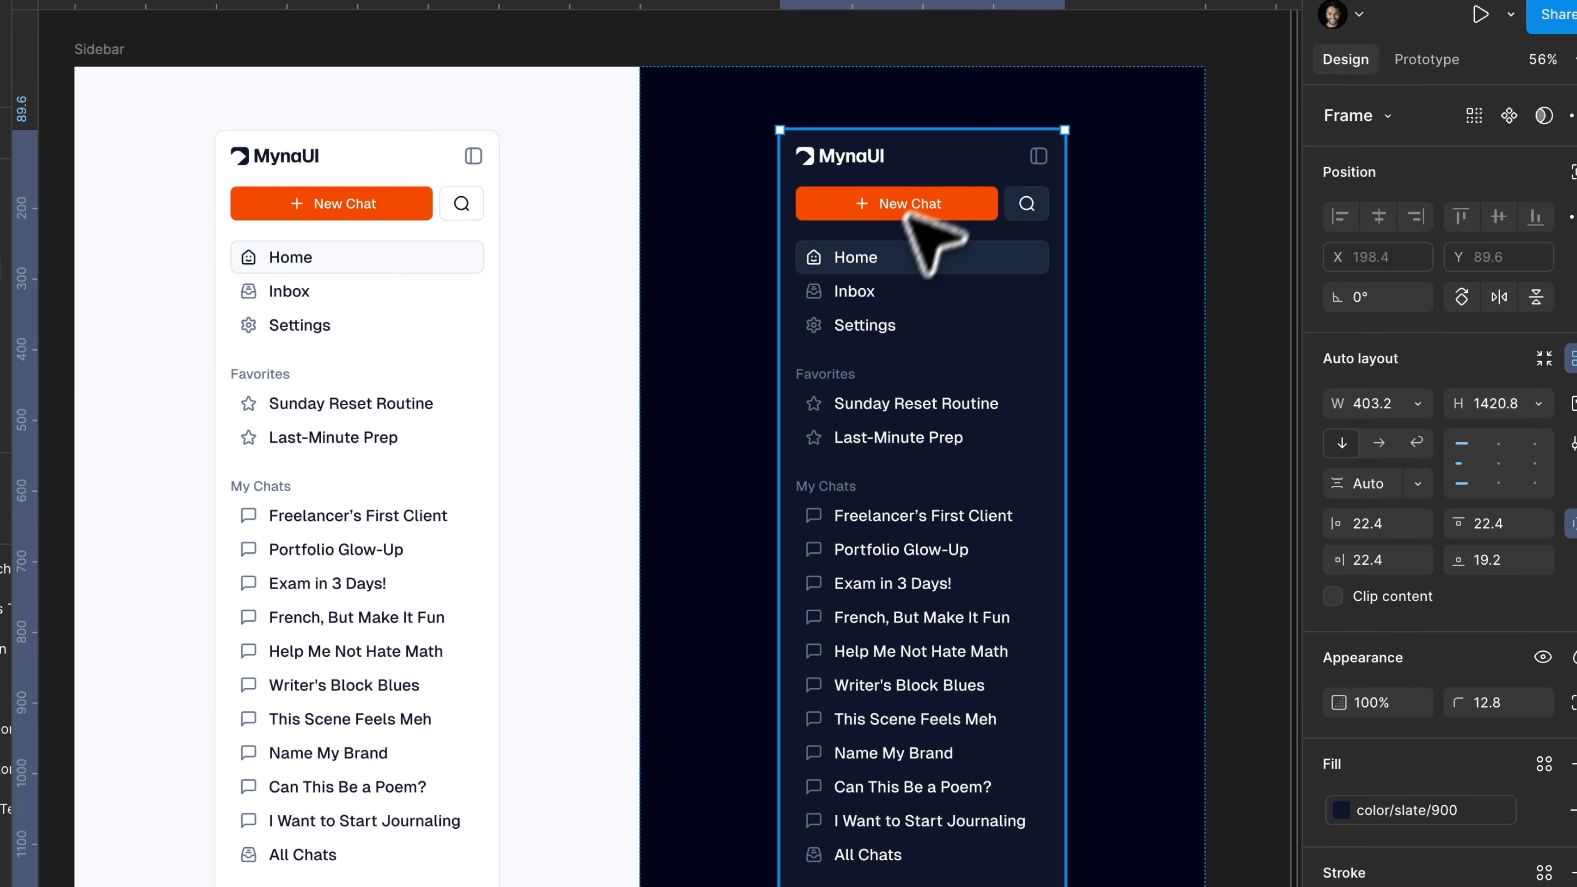
left_click(1431, 810)
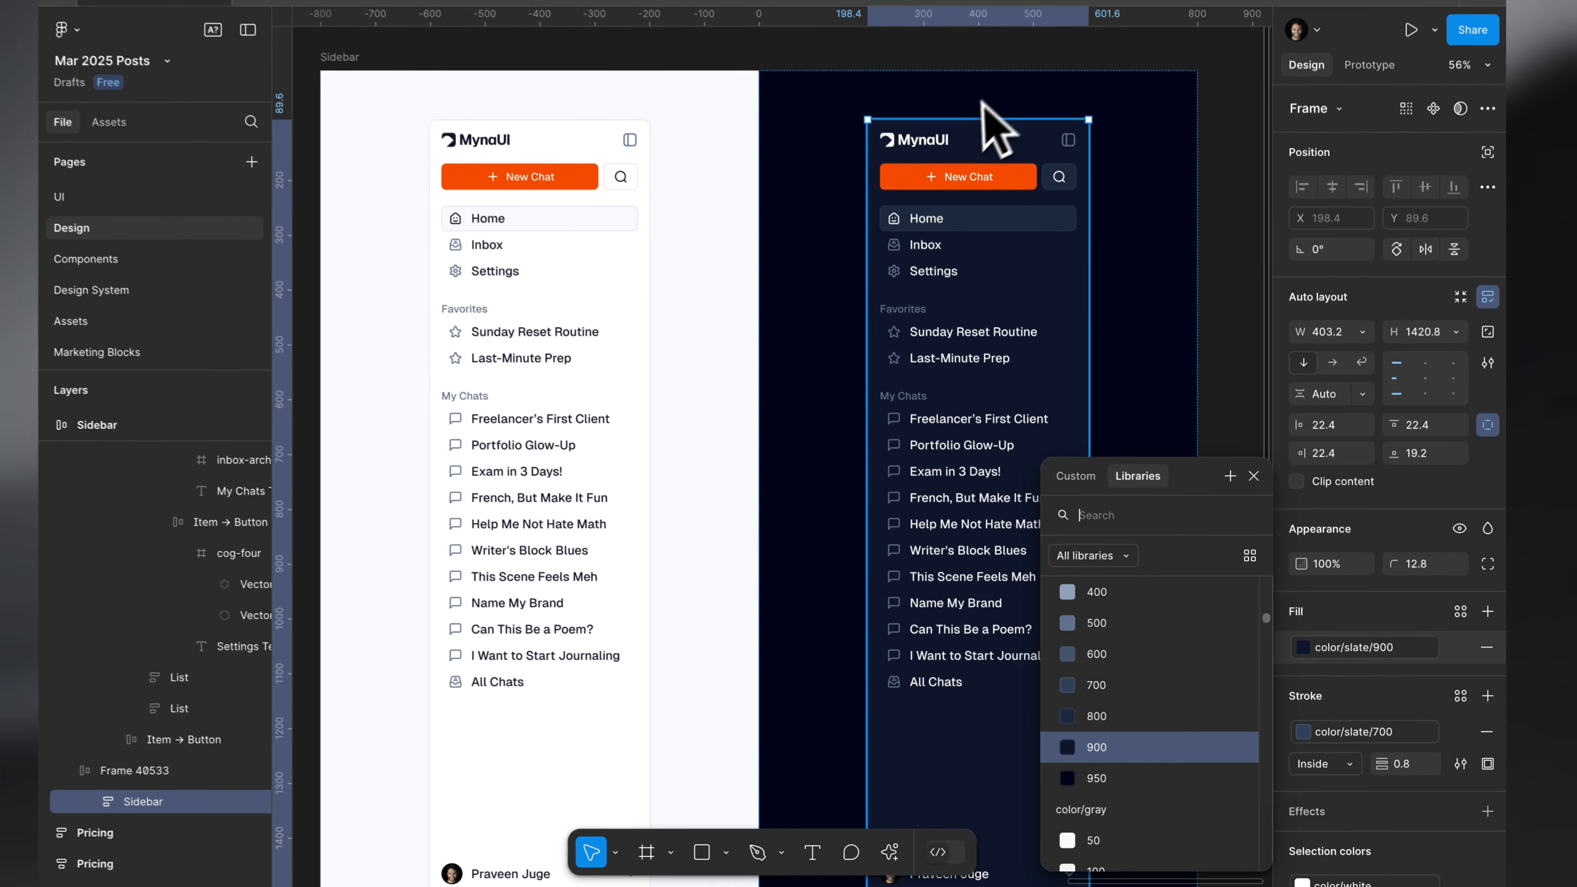
key("Escape")
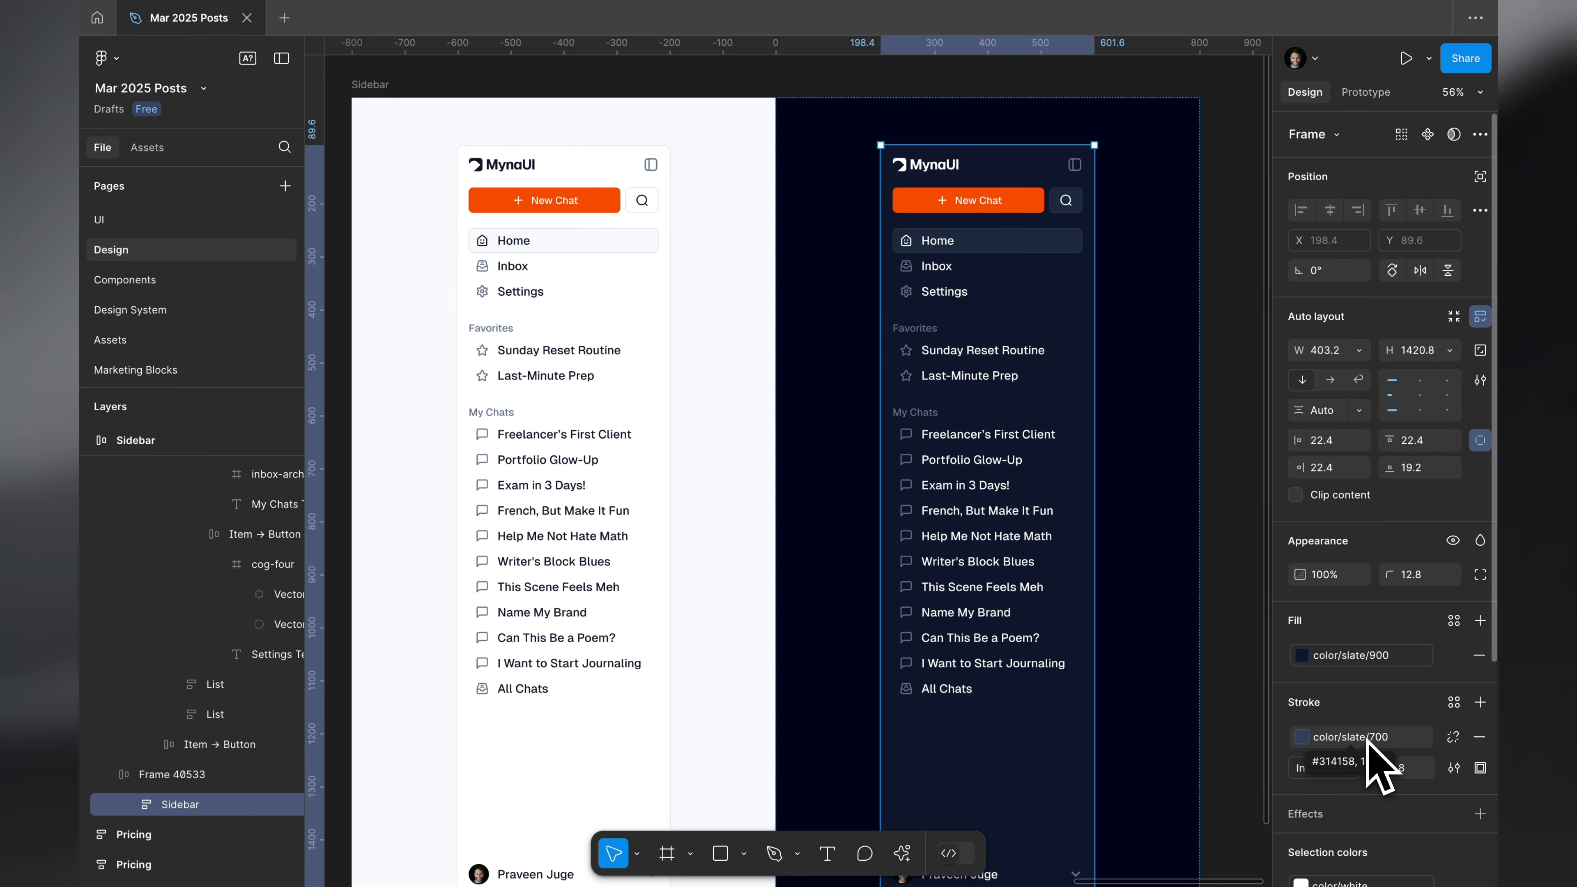
Examine the dark sidebar panel's stroke color and compare it with the neighboring shades in the slate library.
scroll(1369, 727, "down", 4)
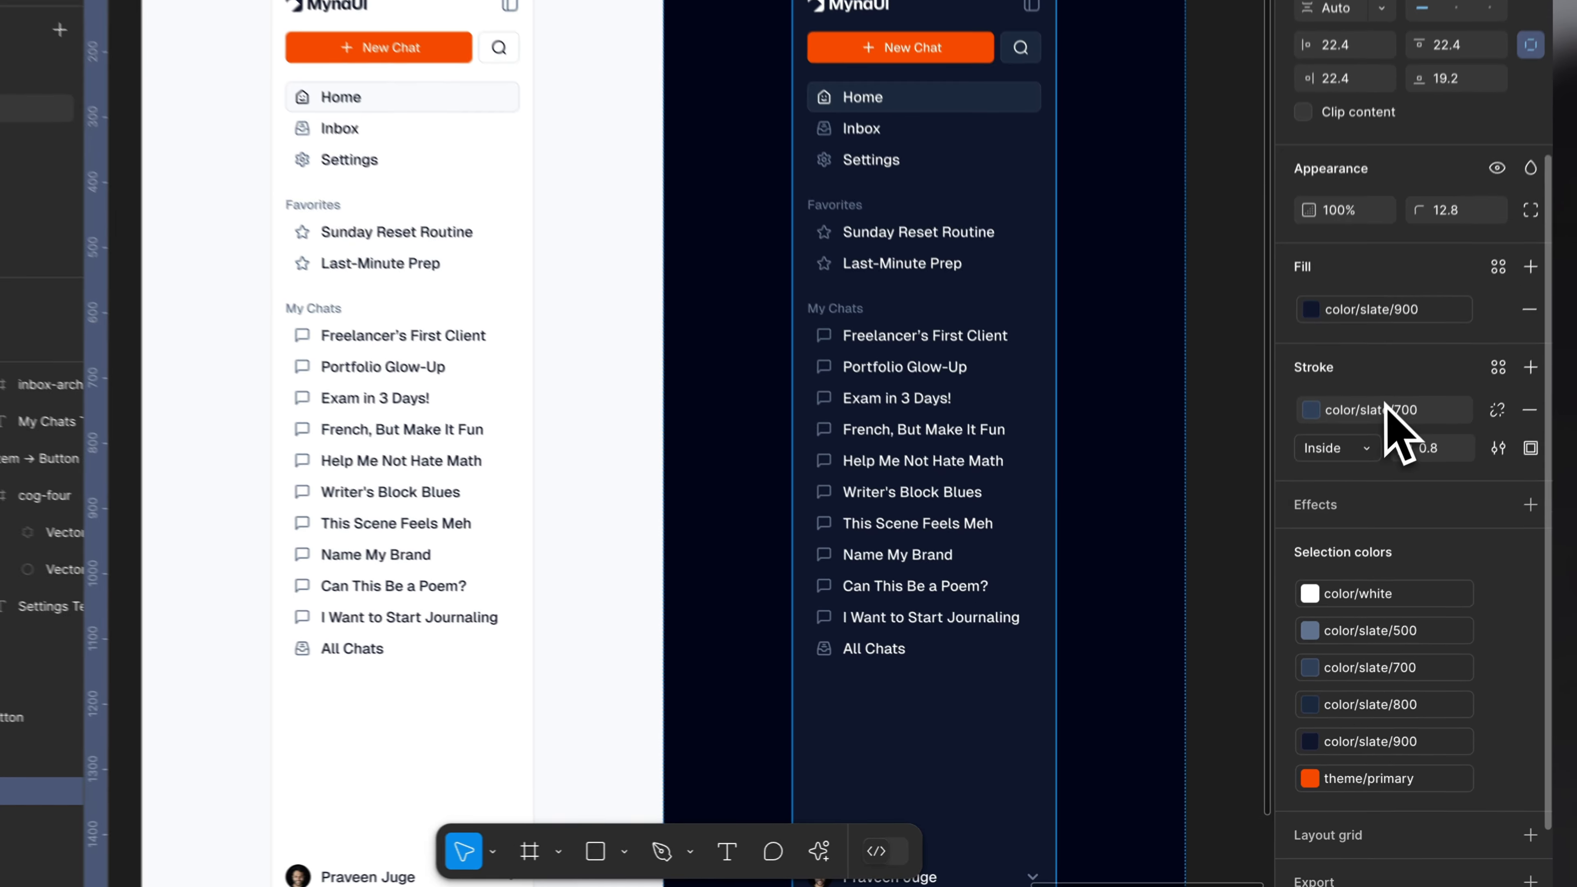
left_click(1372, 496)
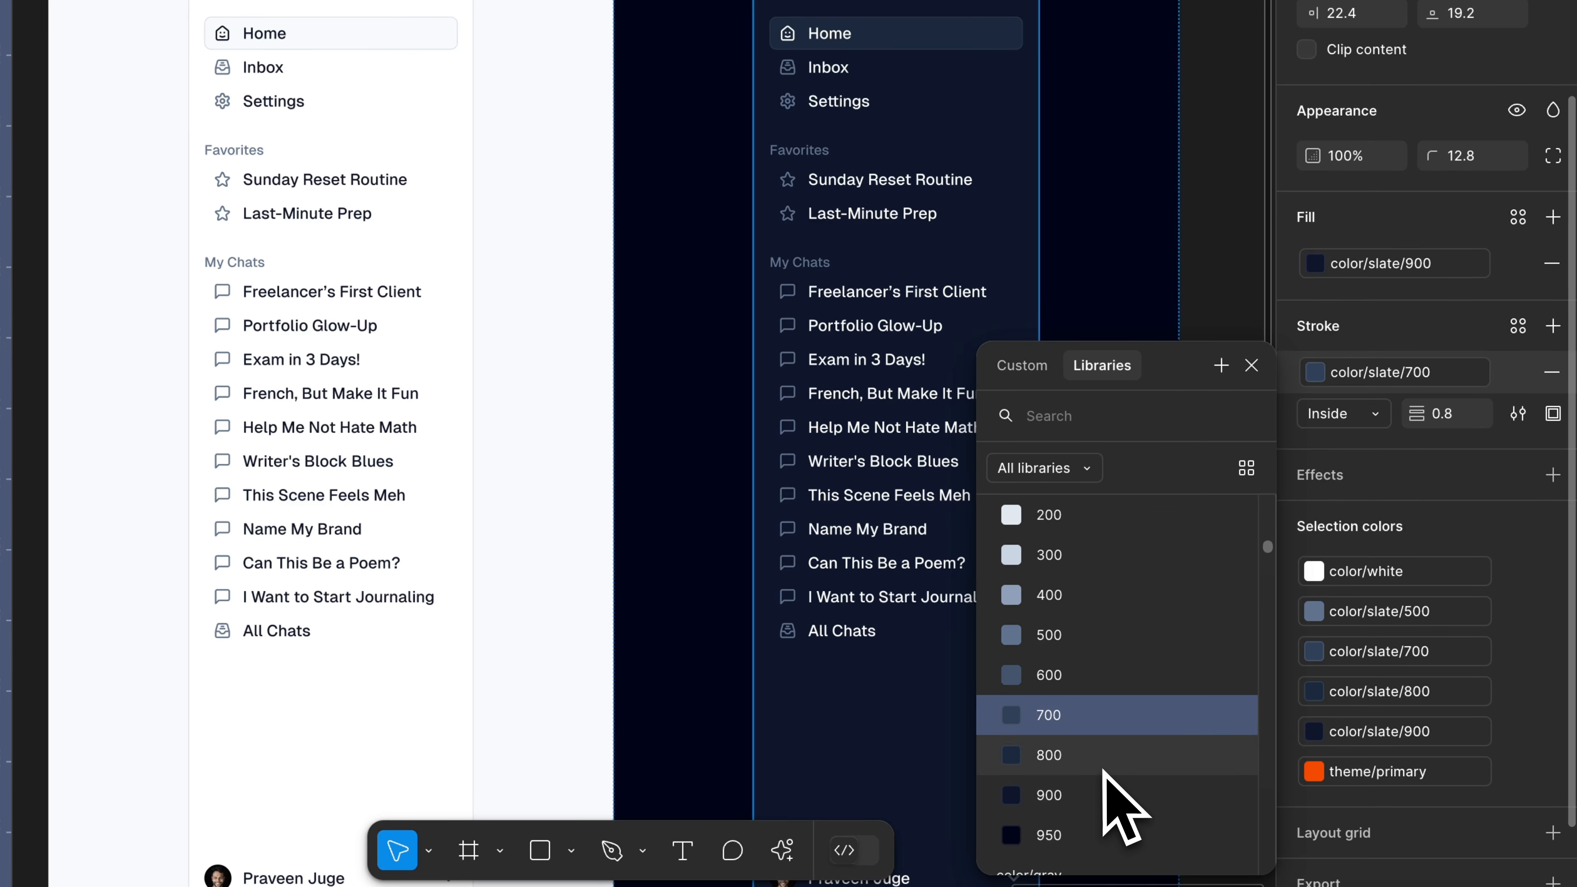
key("Escape")
key("Escape")
Examine the shared fill and stroke of the dark sidebar's search button and highlighted Home item together.
scroll(959, 84, "up", 4)
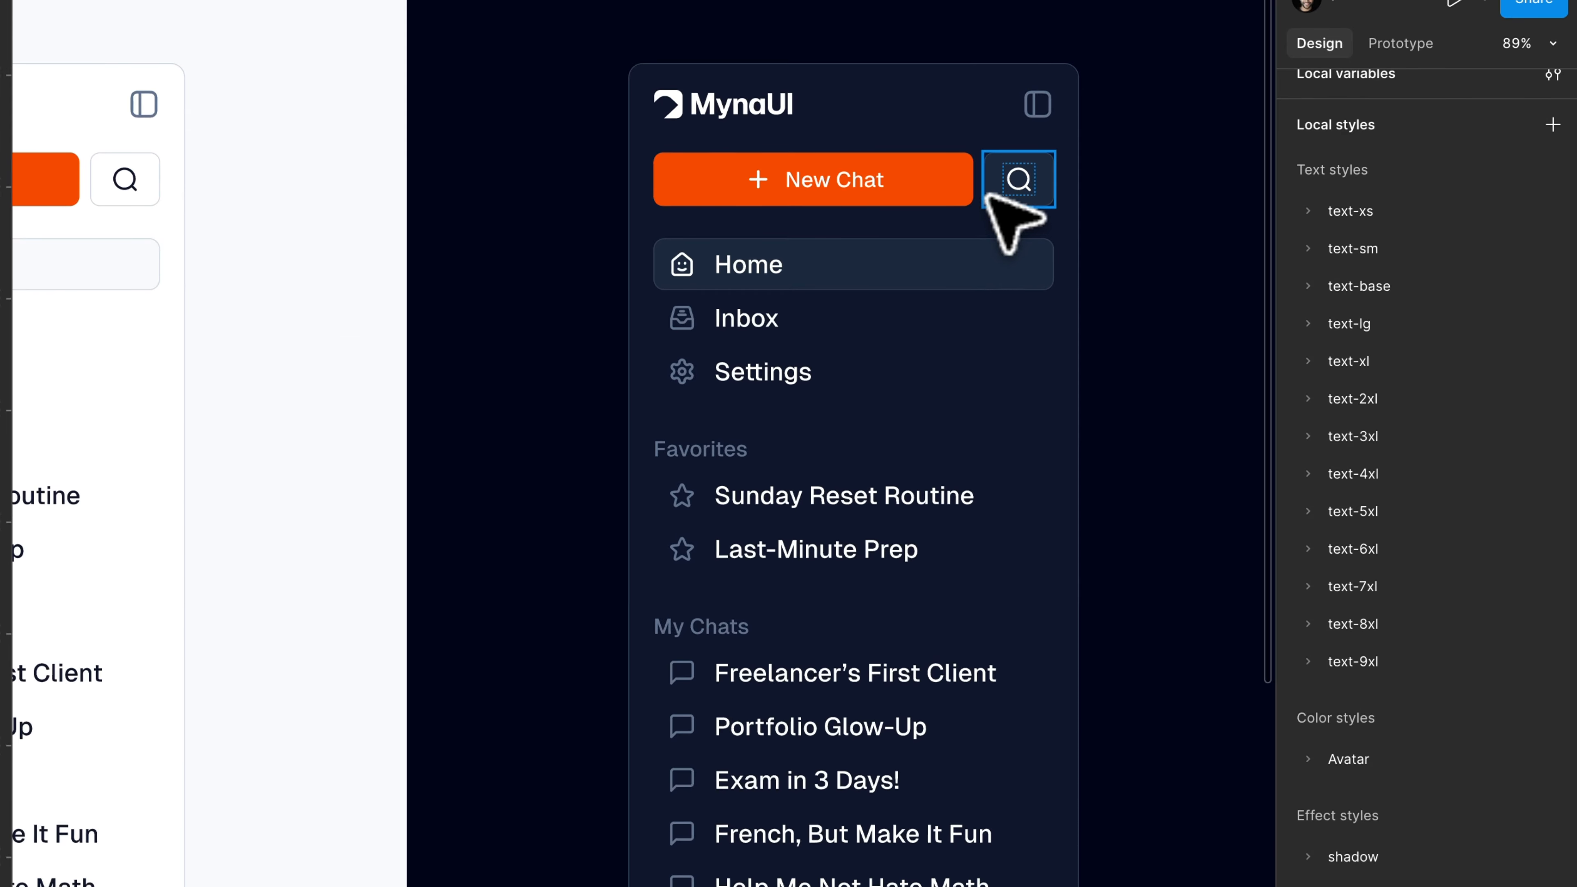
left_click(998, 78, "super")
scroll(998, 80, "up", 6)
left_click(927, 416, "shift")
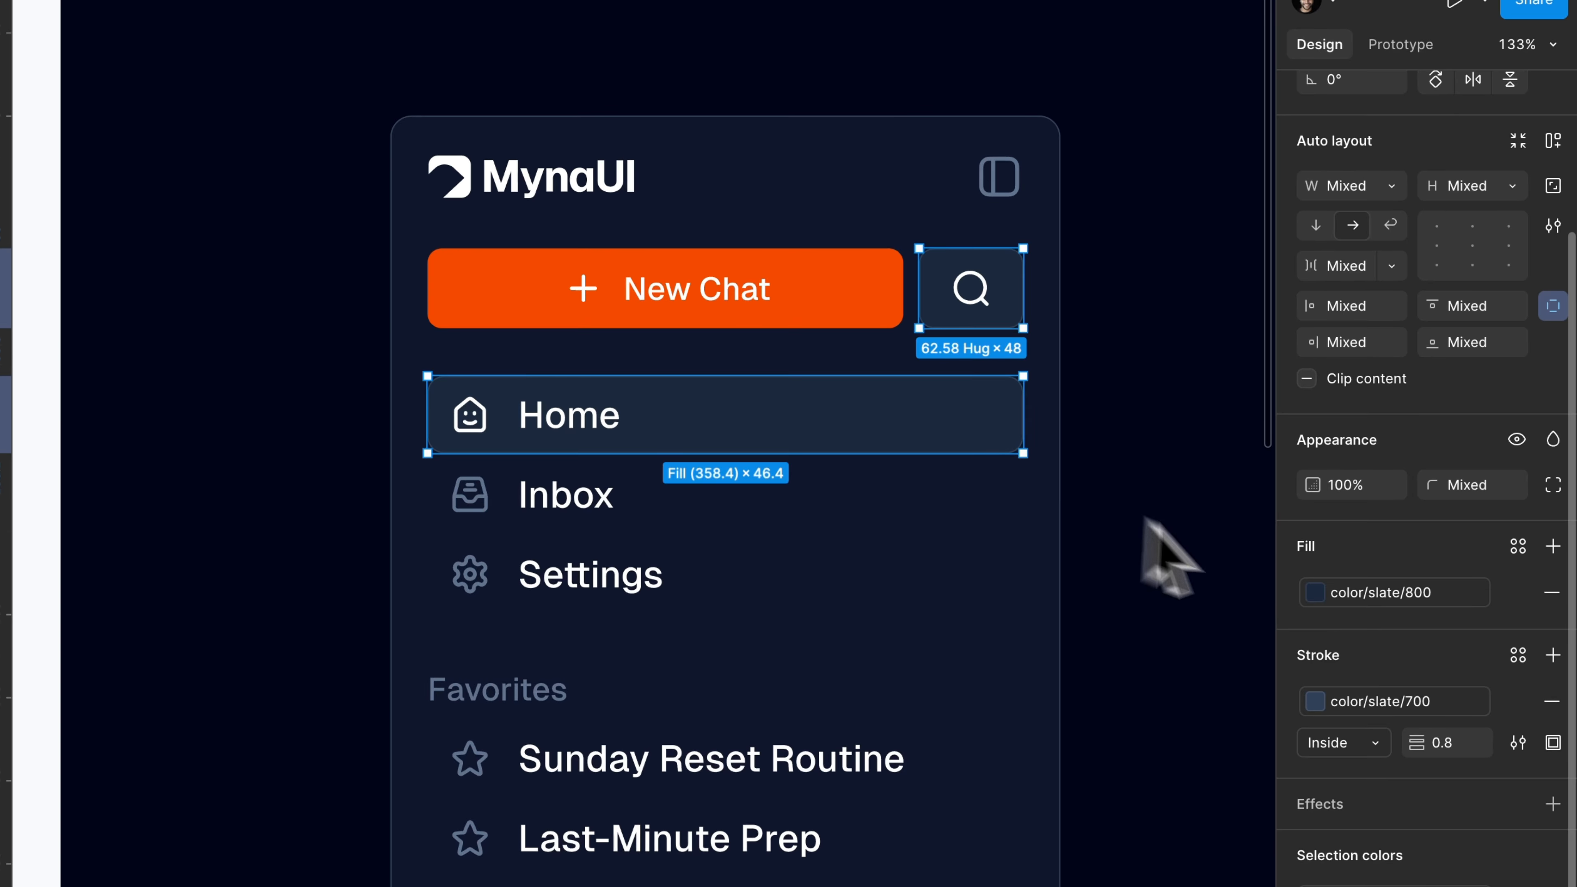
key("Escape")
scroll(1256, 363, "down", 5)
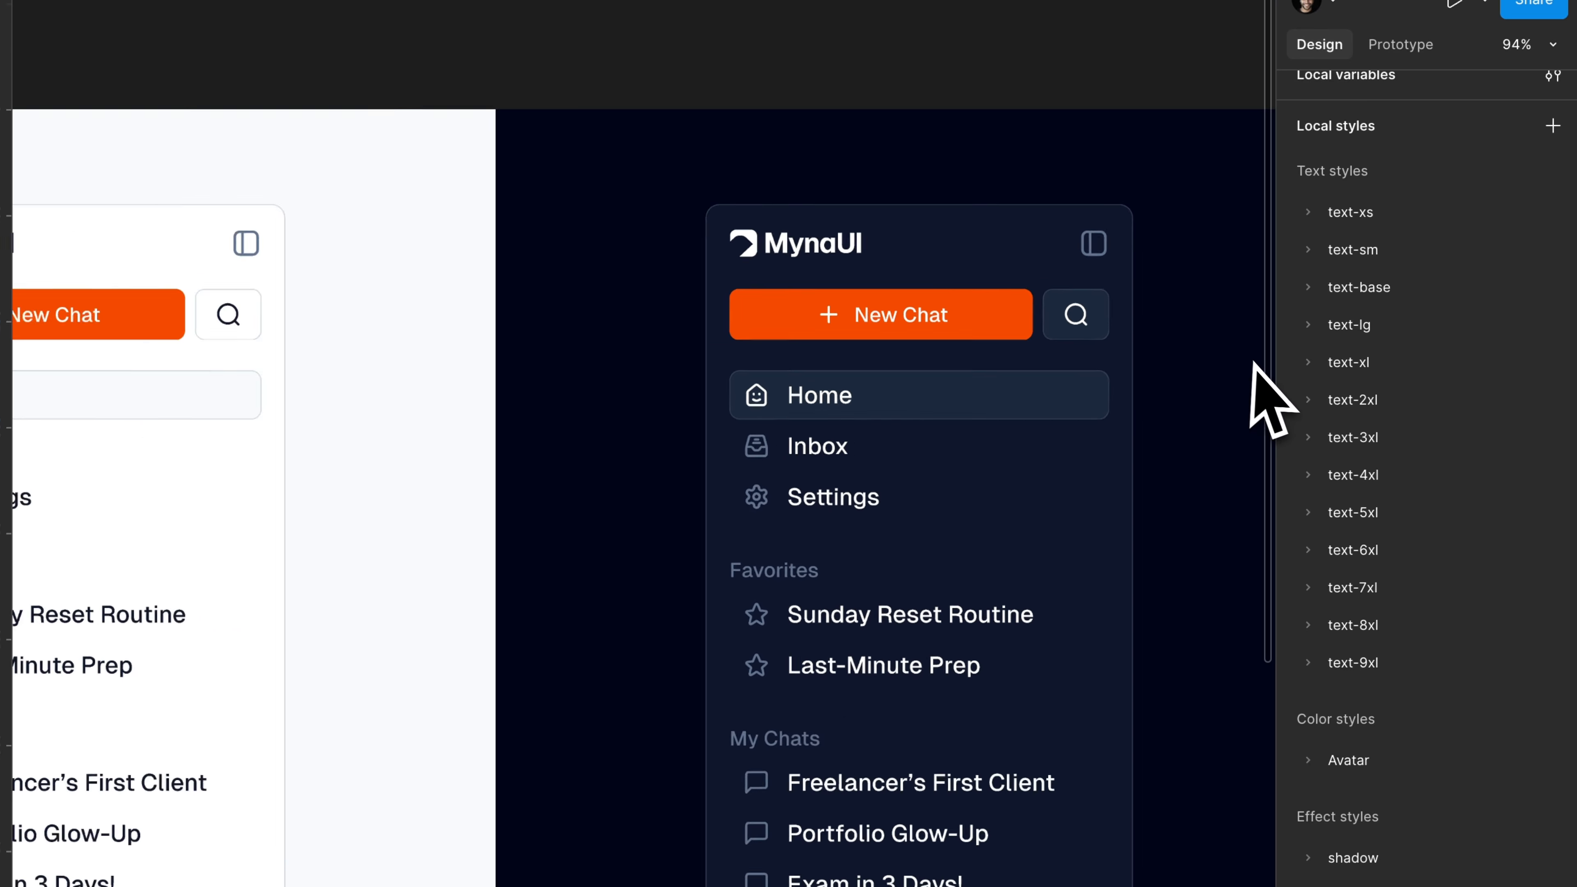
scroll(644, 274, "up", 5)
scroll(645, 352, "down", 2)
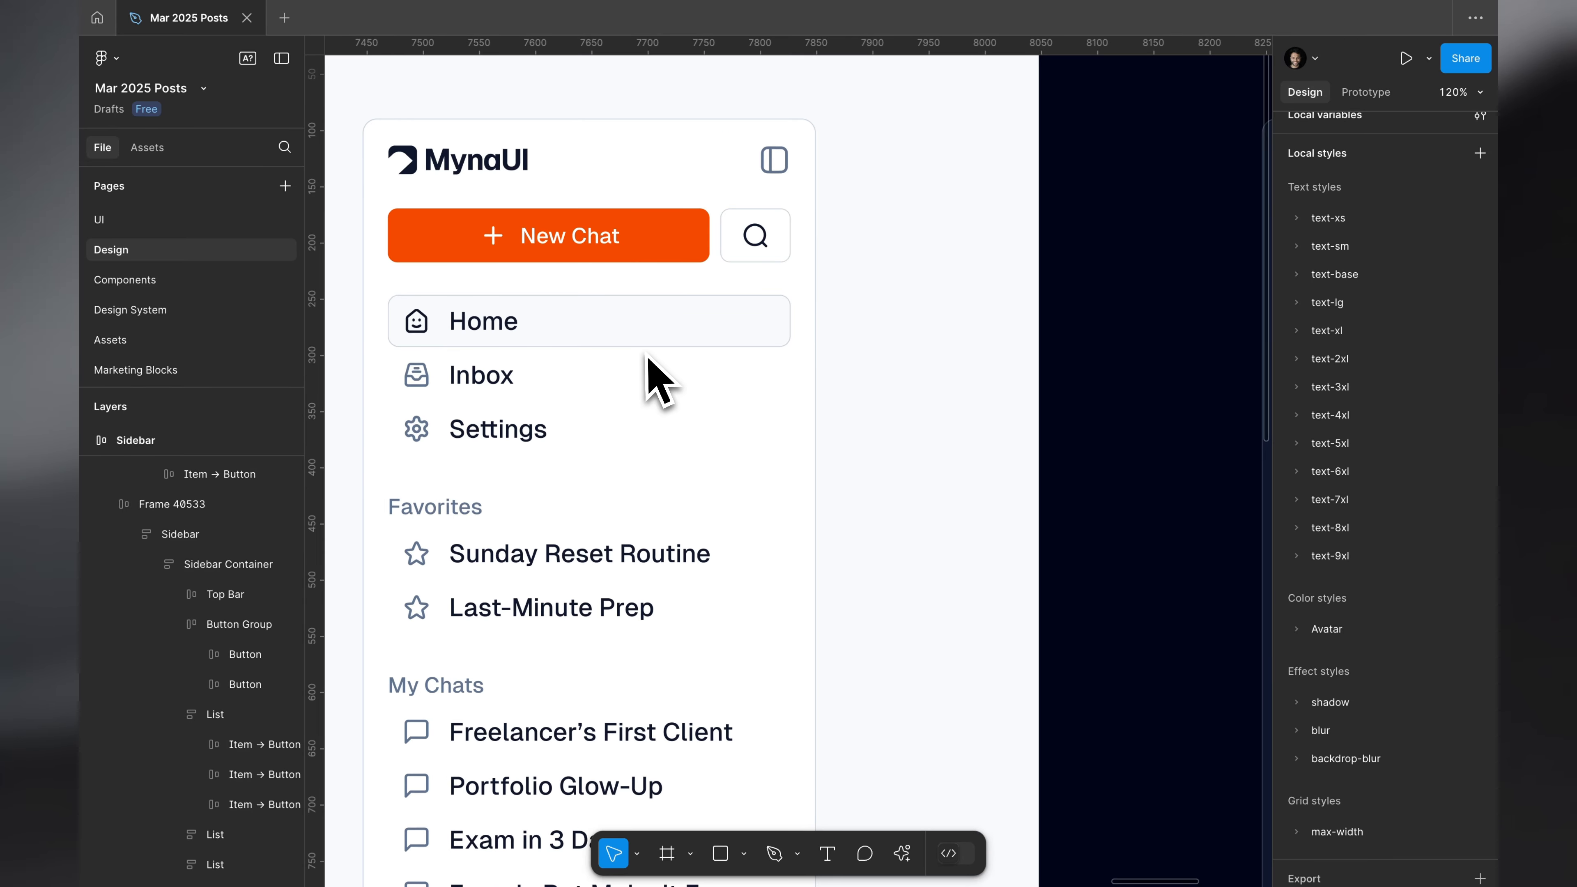
Examine the colors of the dark sidebar's Inbox label and its icon in relation to the light design.
scroll(646, 352, "right", 10)
scroll(646, 351, "left", 10)
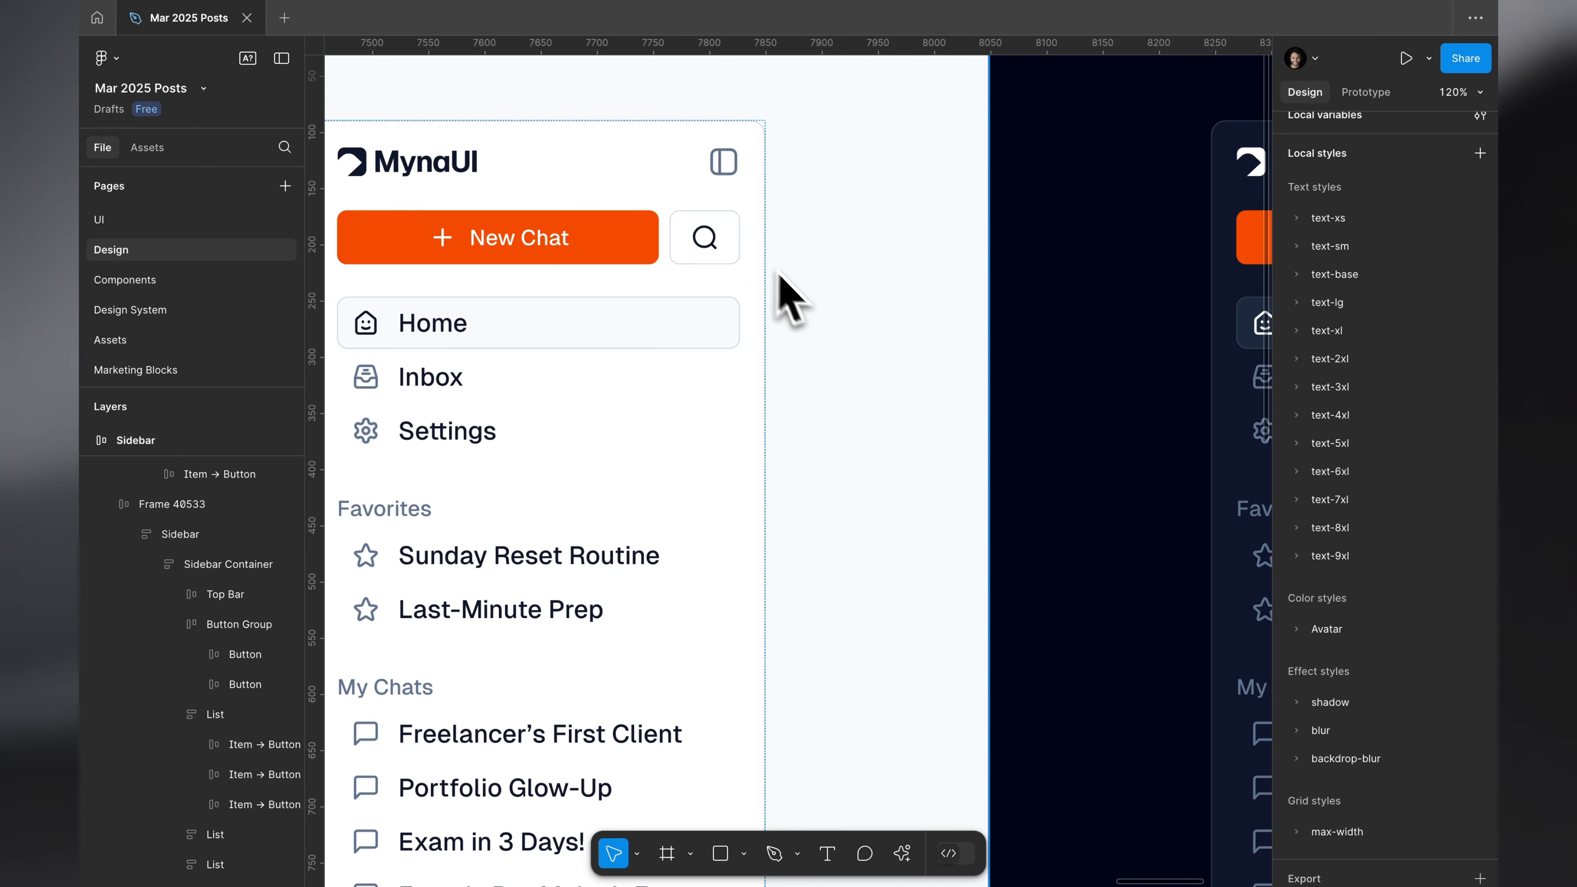
scroll(791, 298, "right", 10)
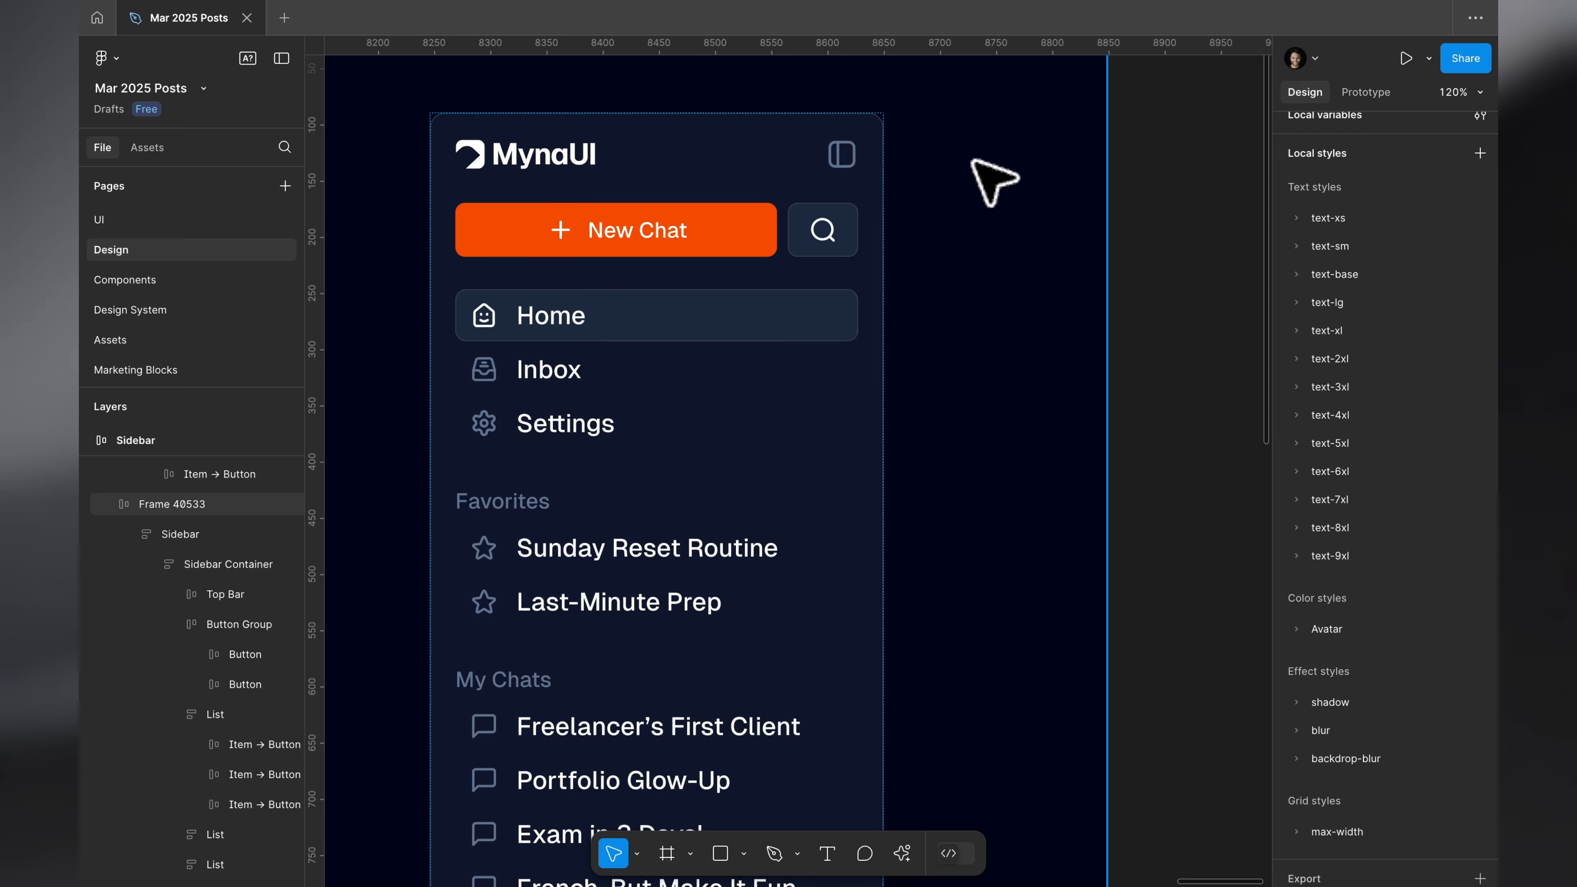
scroll(974, 161, "down", 3)
scroll(974, 162, "down", 4)
scroll(770, 161, "up", 4)
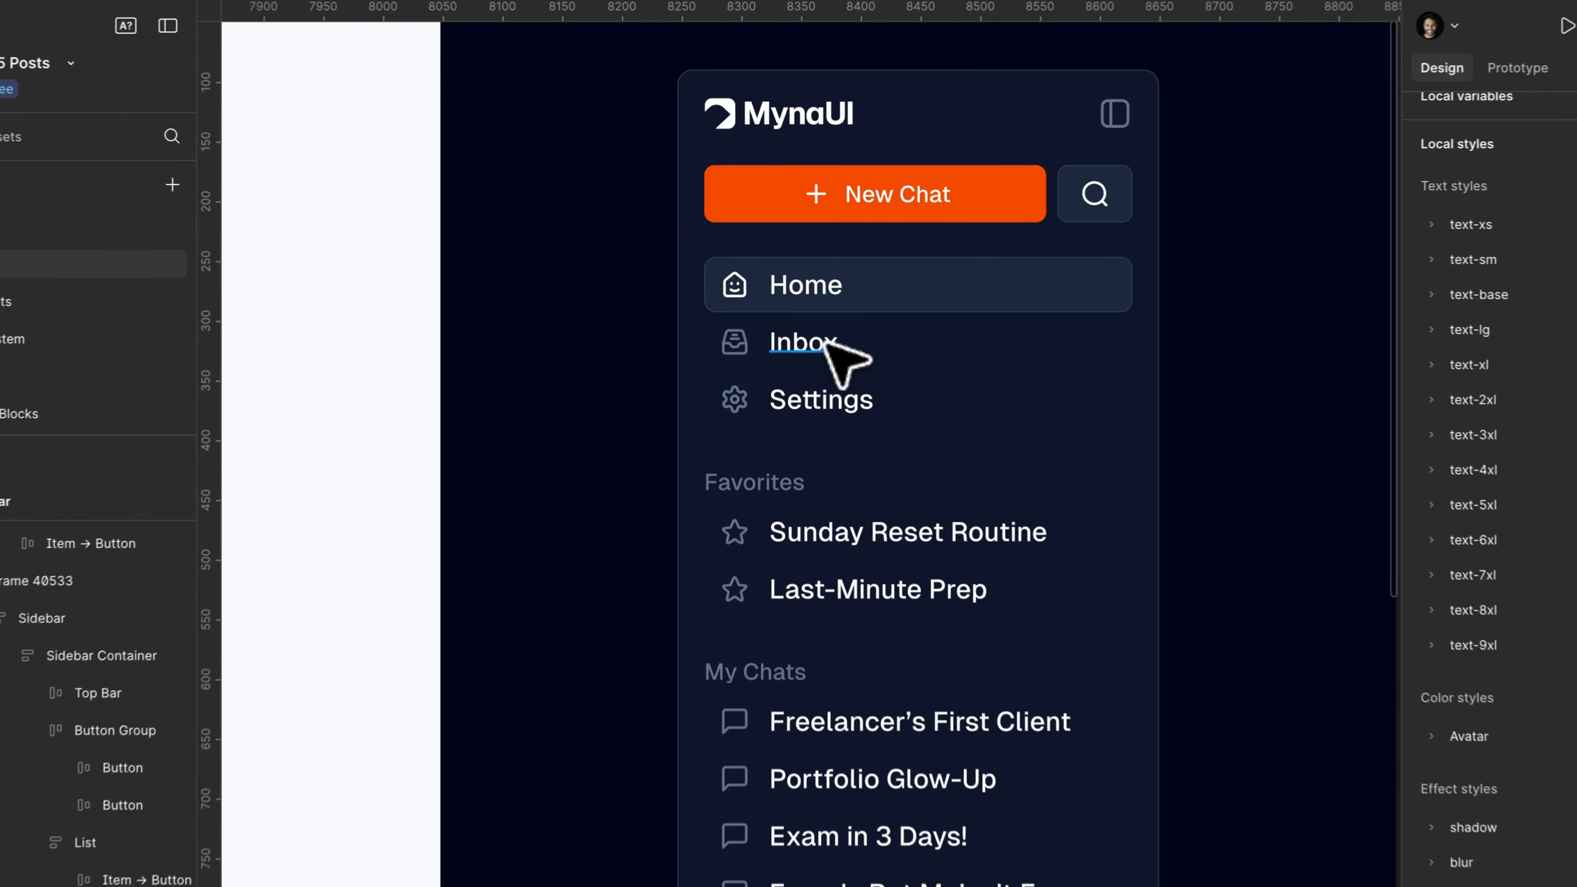
left_click(736, 311)
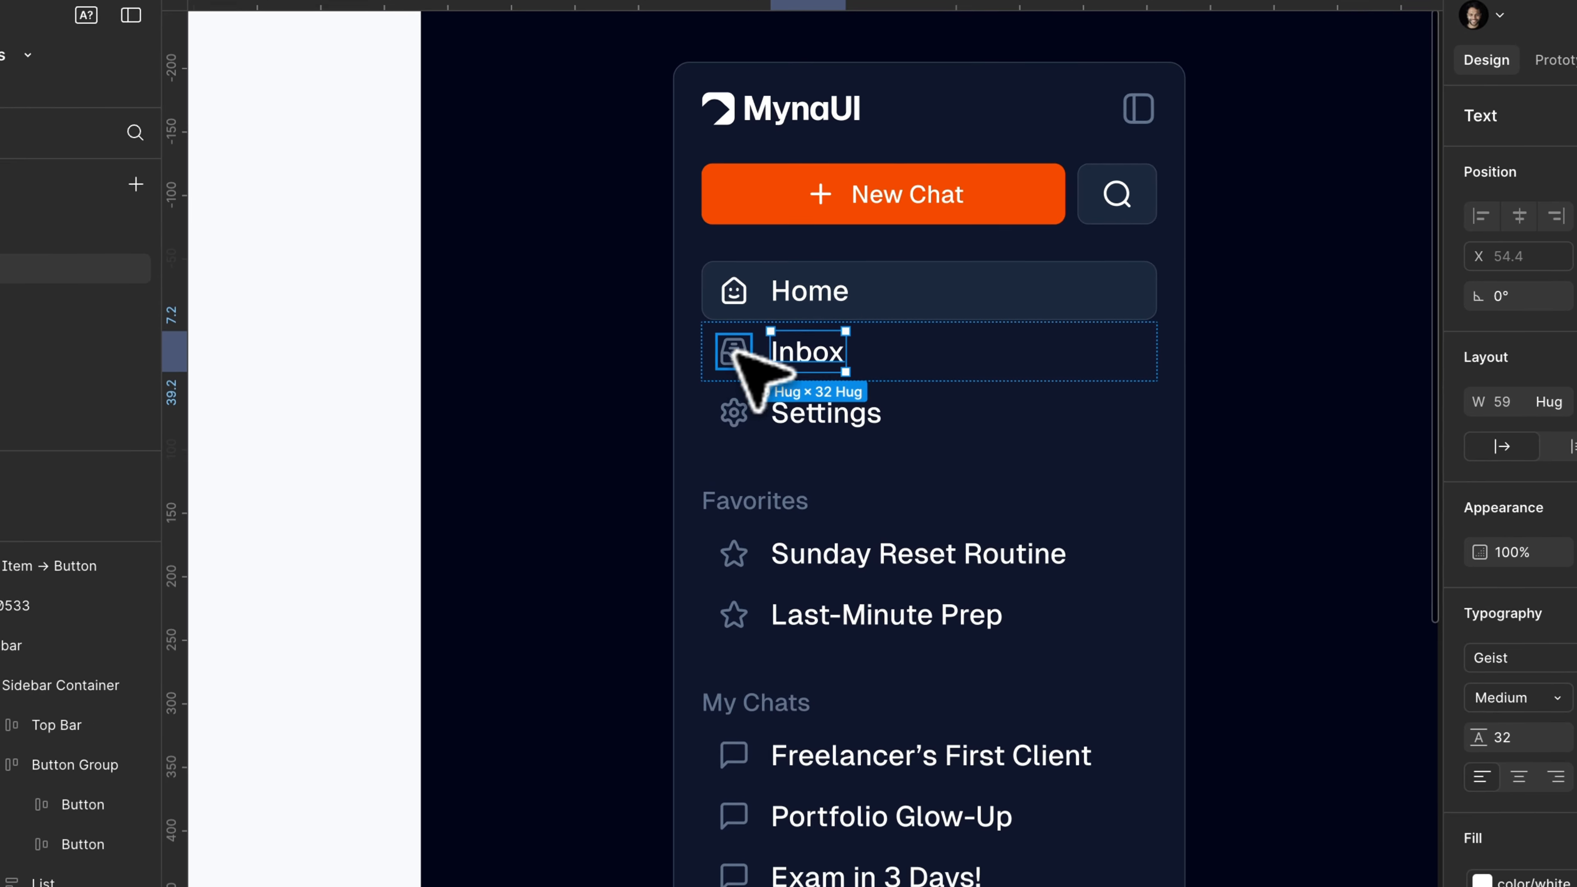
double_click(736, 312)
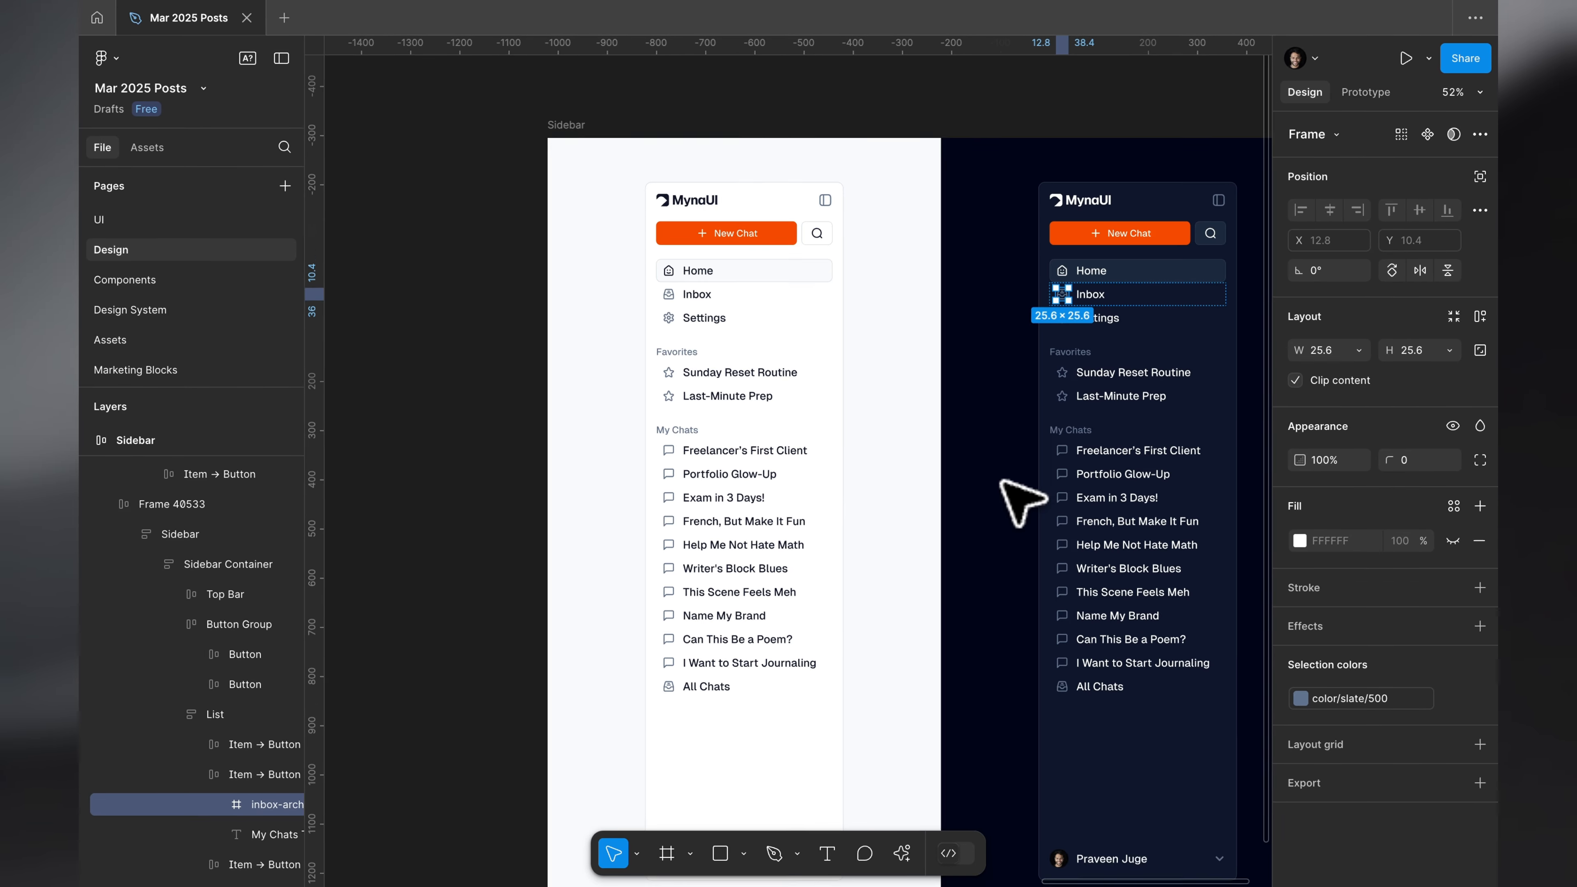
scroll(1000, 481, "right", 2)
scroll(1001, 481, "down", 1)
key("Escape")
Hide the interface and compare the Inbox icons of the light and dark sidebars side by side.
scroll(1001, 482, "right", 2)
scroll(1001, 481, "up", 1)
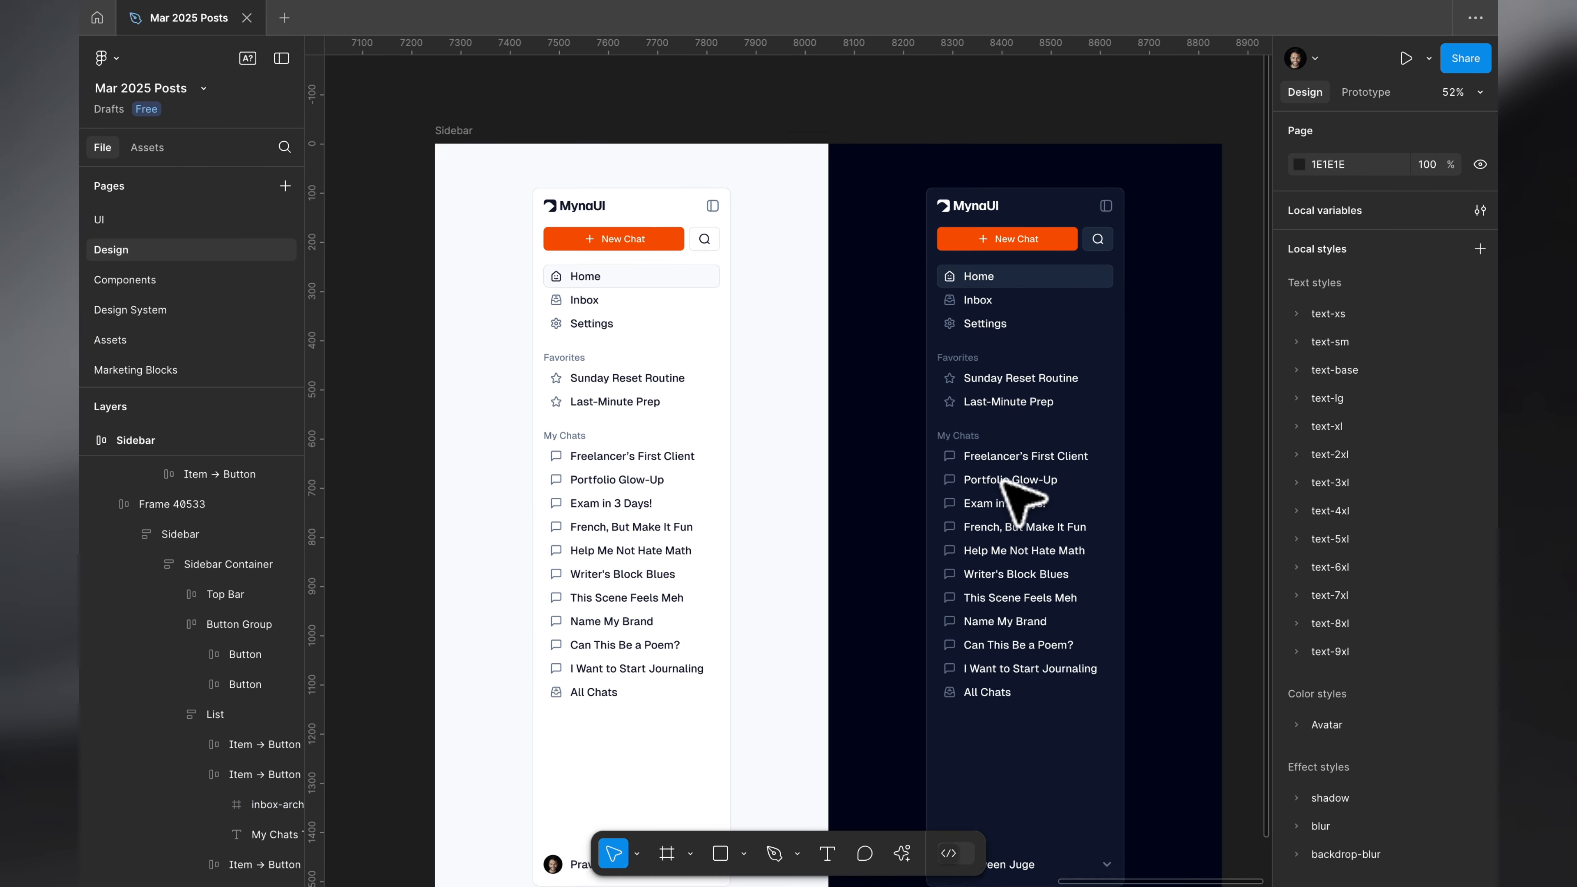
scroll(1002, 481, "up", 2)
scroll(477, 248, "up", 3)
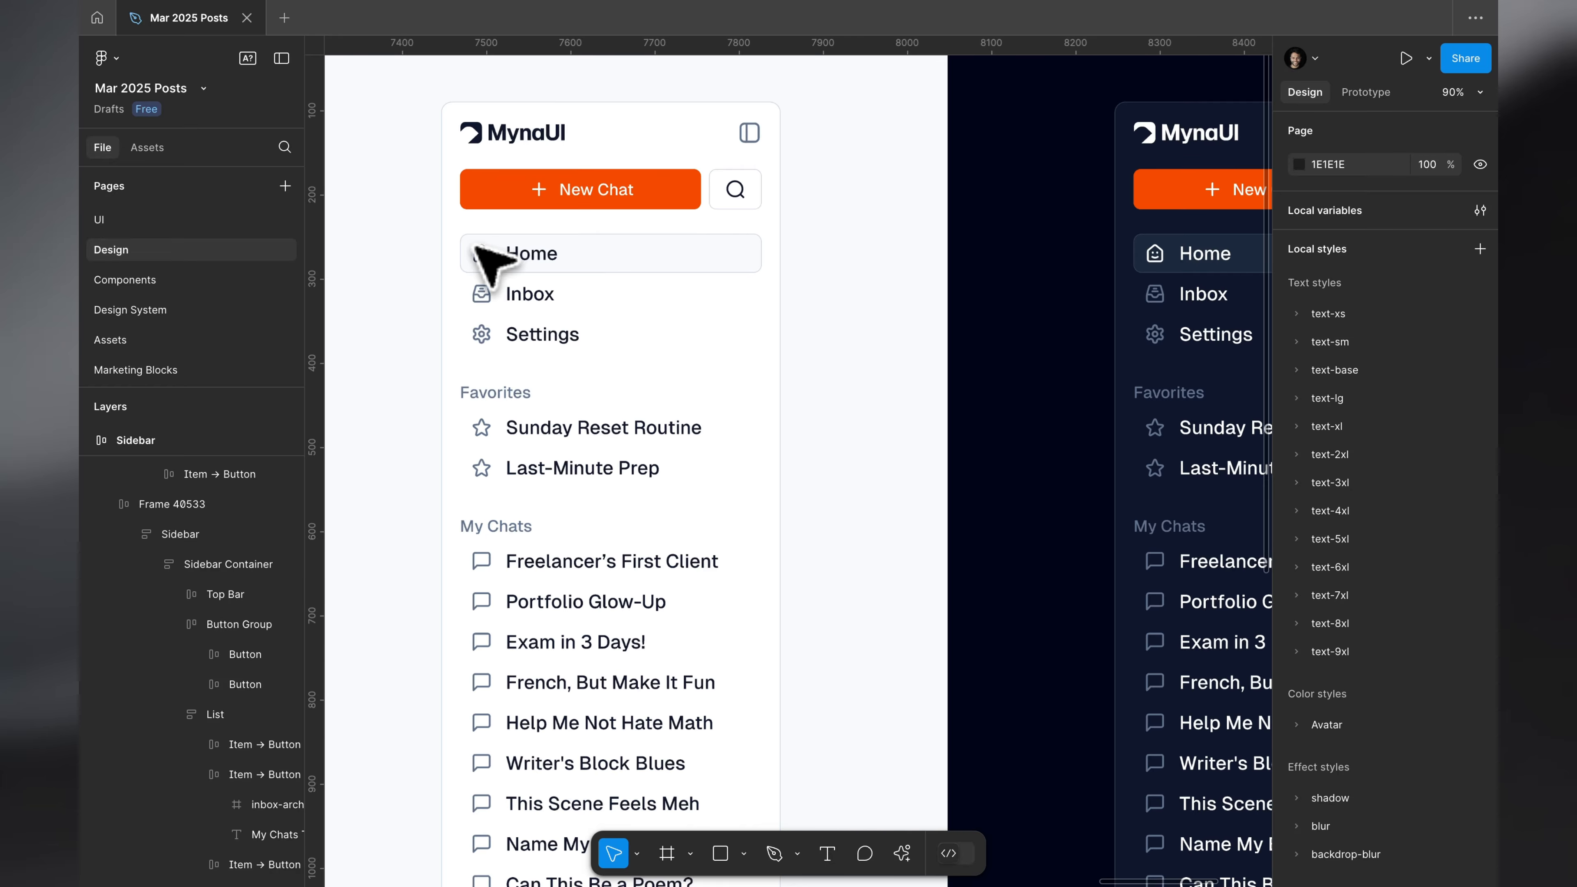
key("super+backslash")
scroll(531, 278, "right", 2)
scroll(531, 277, "down", 2)
left_click(393, 229, "super")
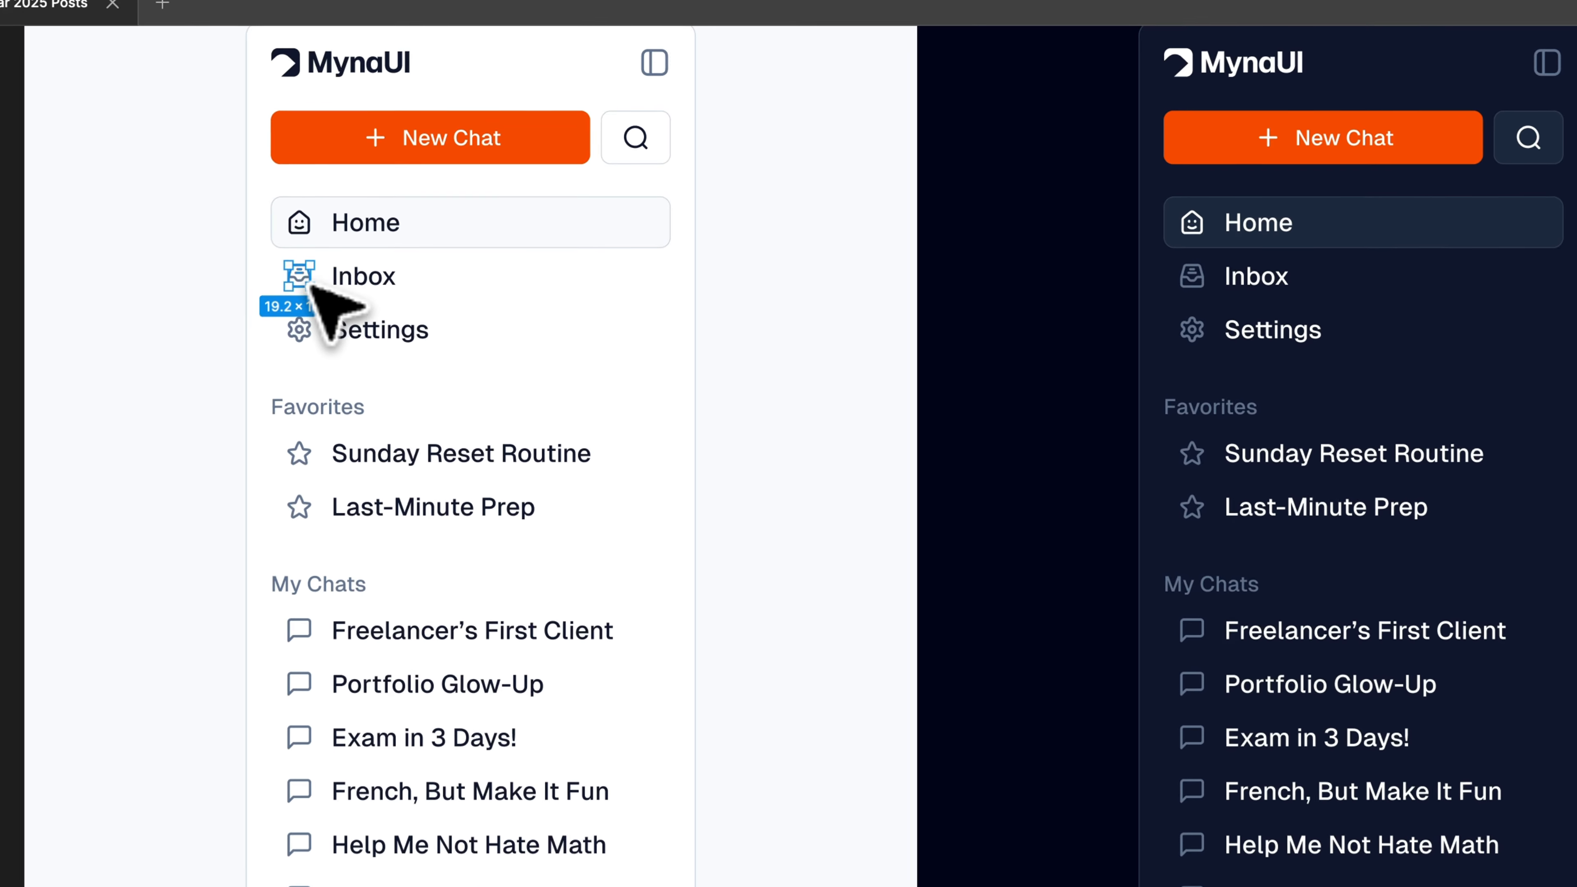
left_click(1199, 280, "shift+super")
key("Escape")
scroll(1142, 435, "up", 2)
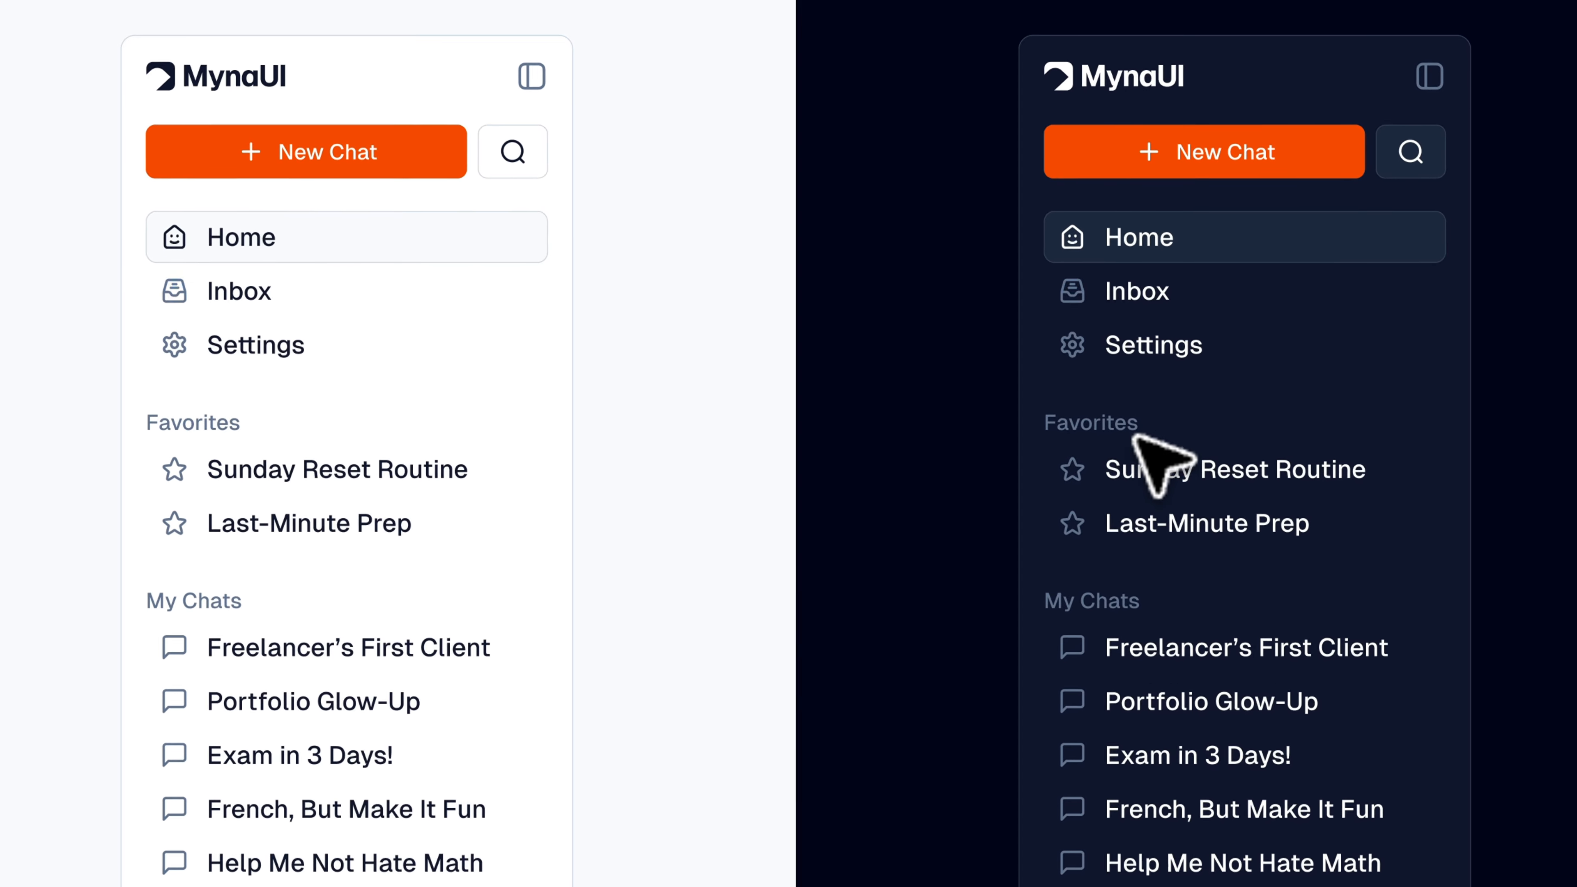
Show the interface again and examine the fill of the dark sidebar's New Chat button.
scroll(1133, 438, "down", 2)
scroll(1055, 385, "down", 2)
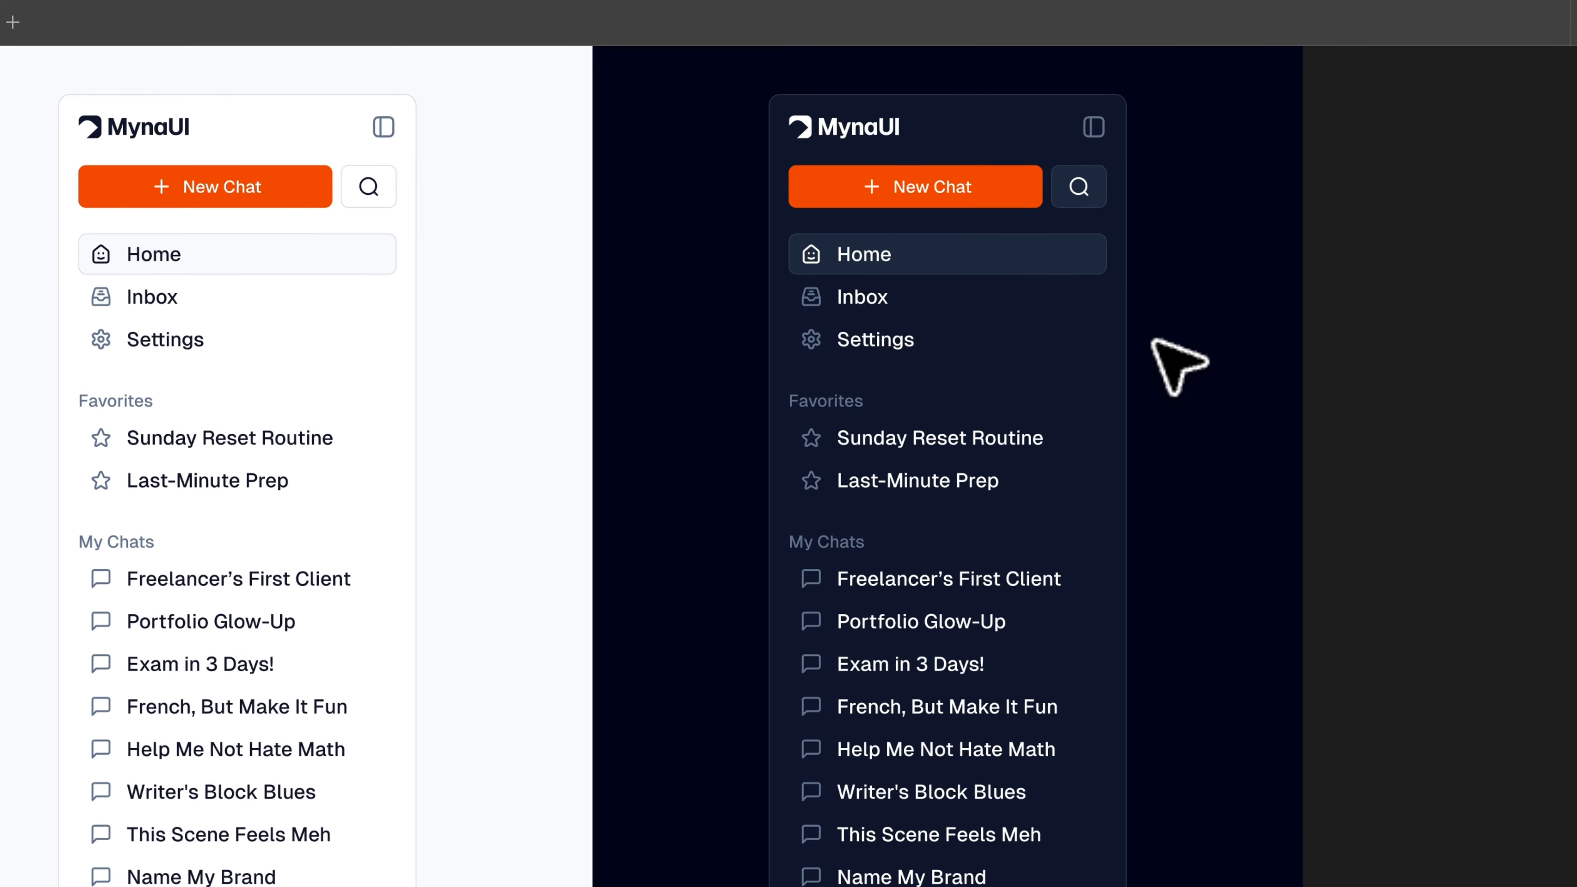
right_click(1150, 337)
key("super+backslash")
left_click(1050, 361)
key("Escape")
left_click(994, 202, "super")
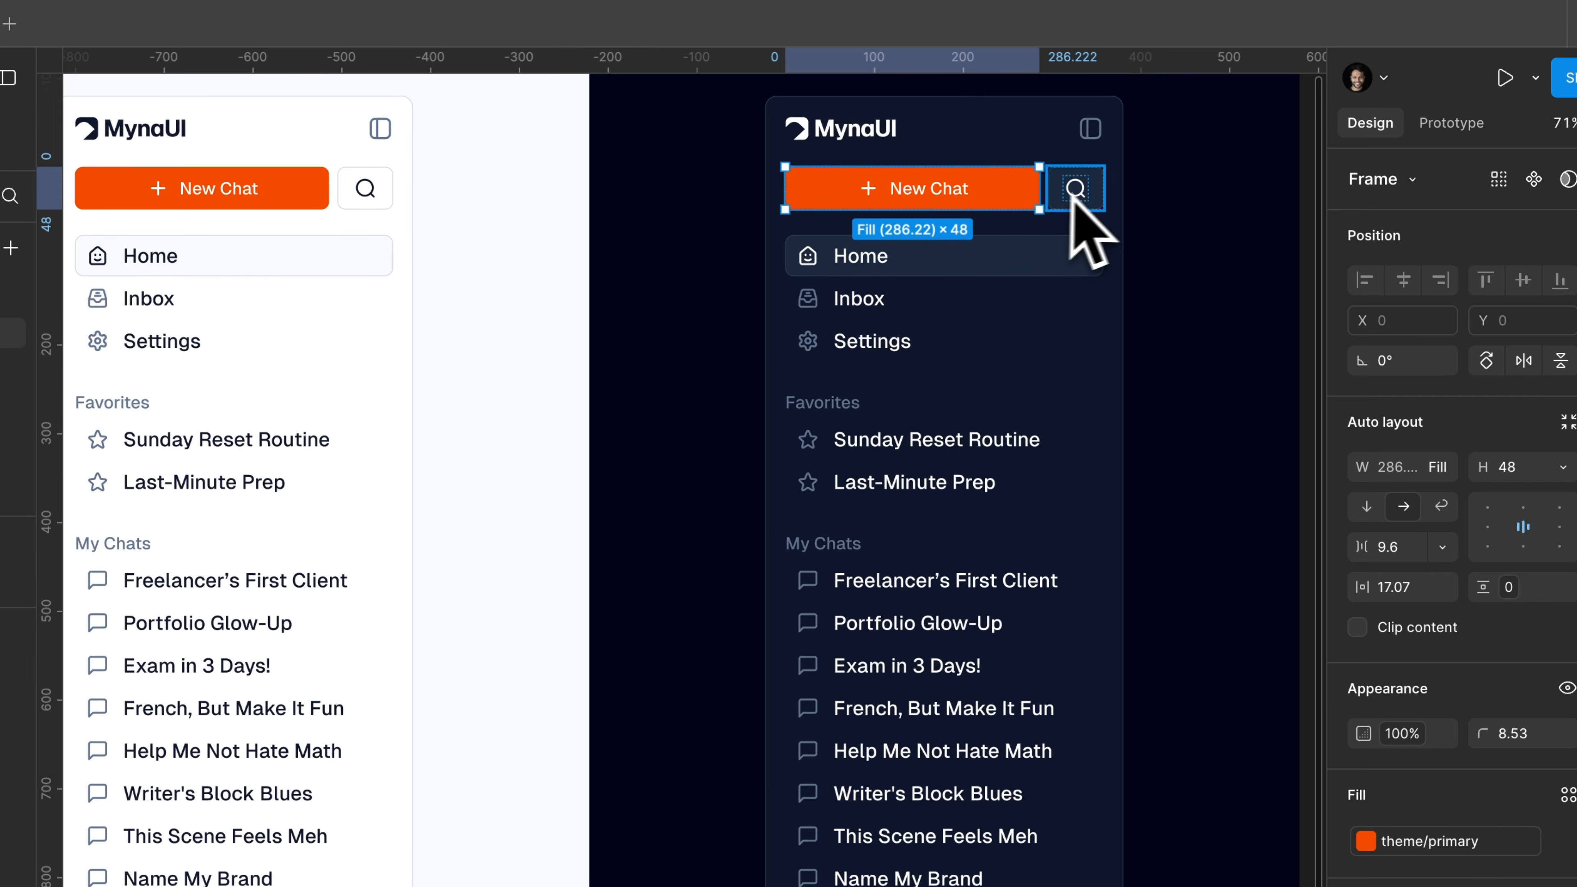
scroll(1033, 177, "up", 2)
scroll(1031, 175, "up", 3)
scroll(1031, 176, "down", 3)
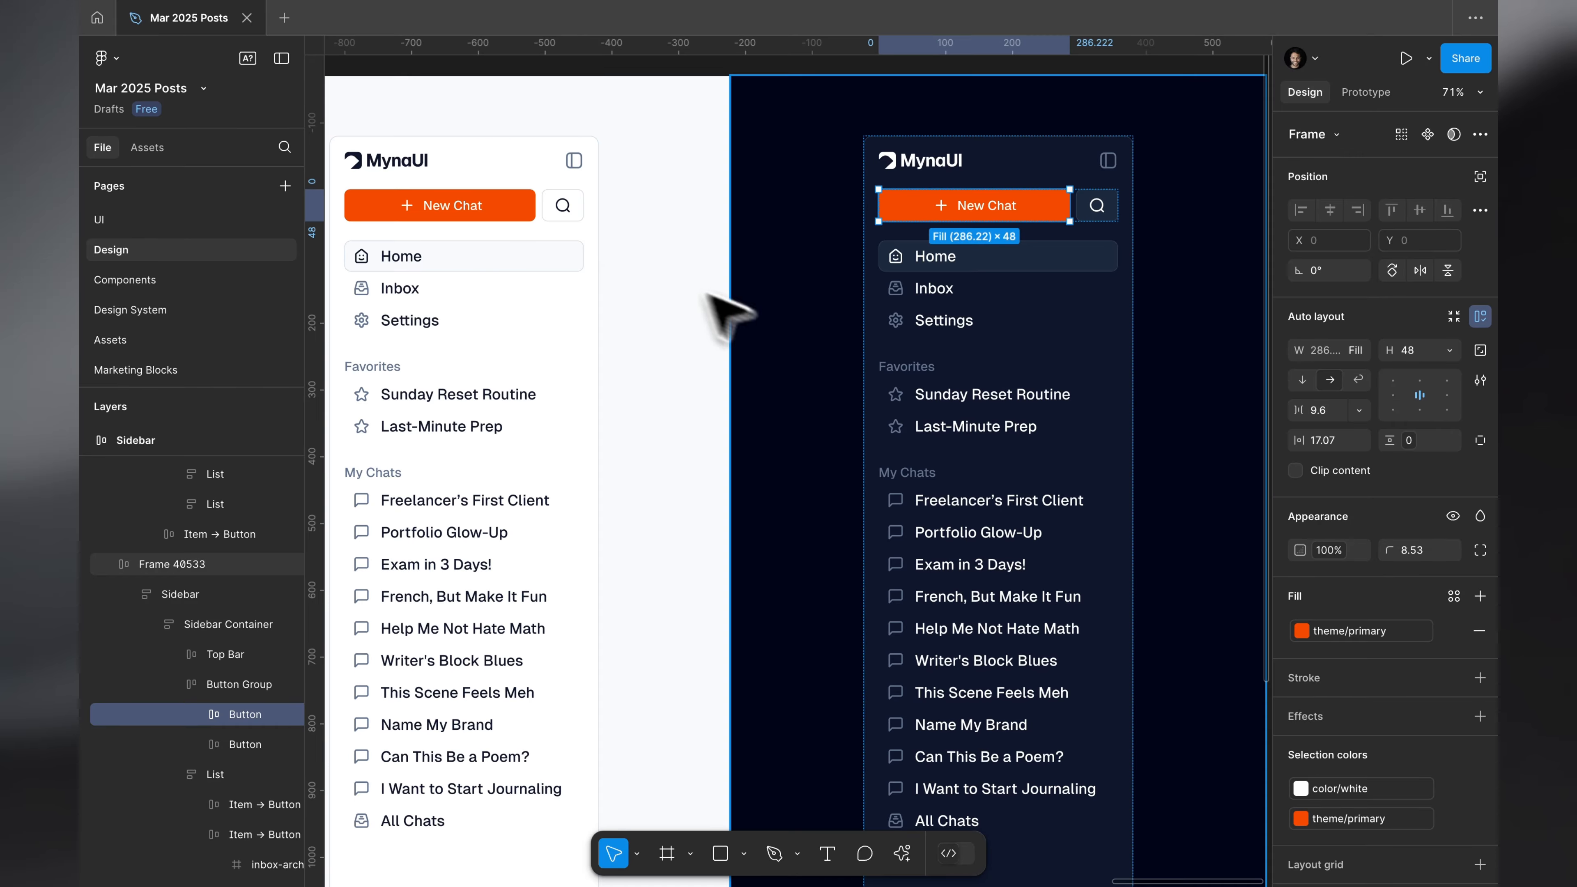
scroll(870, 388, "right", 3)
scroll(869, 388, "down", 2)
key("Escape")
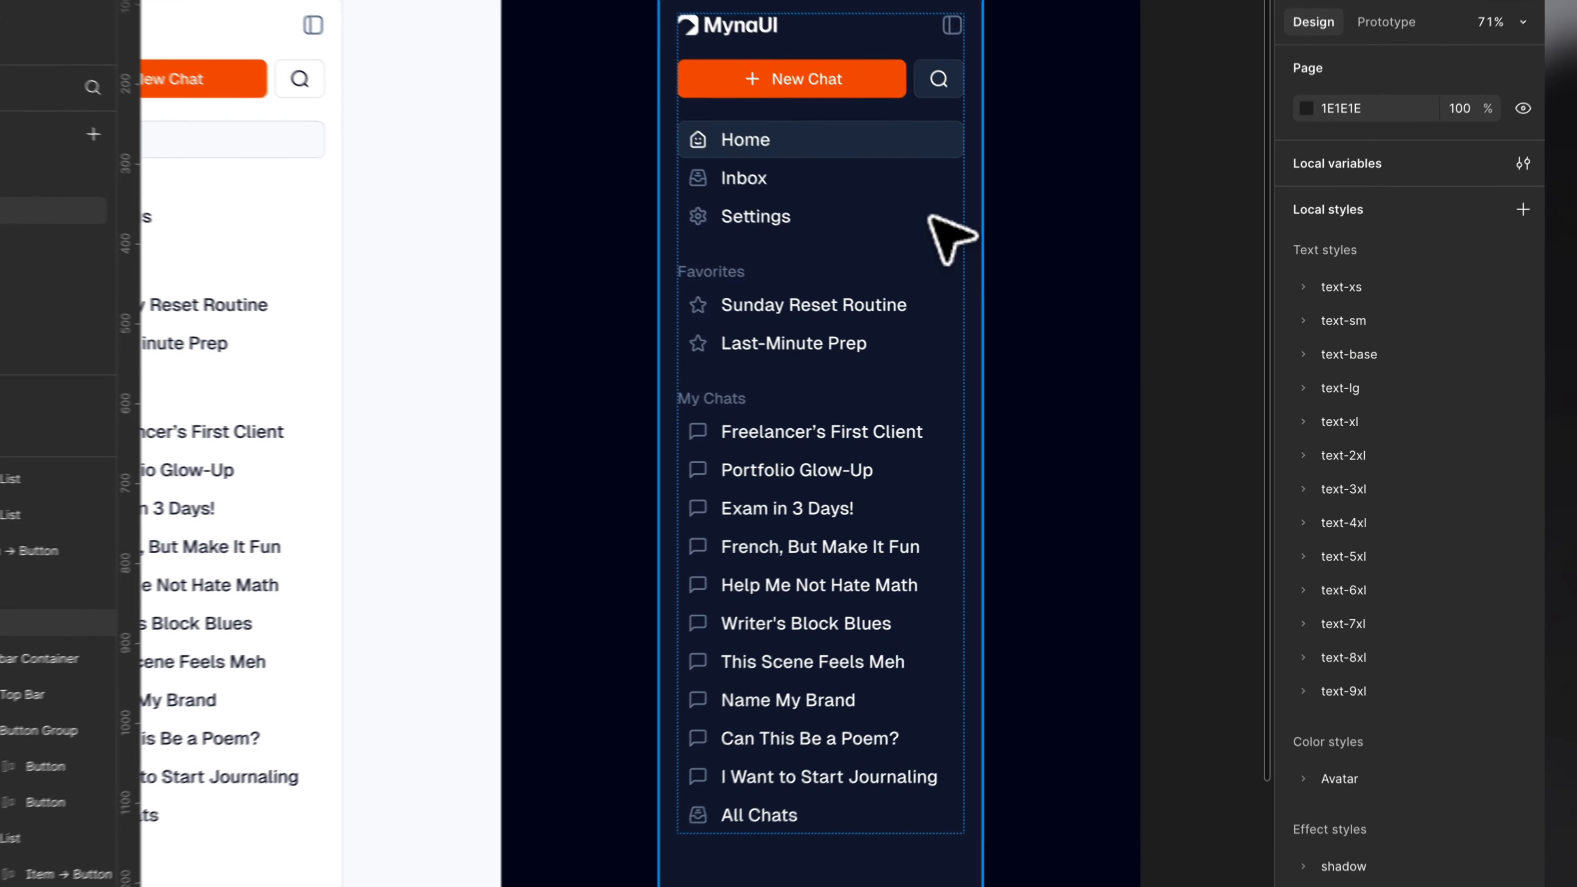
Examine the full list of selection colors used across the dark sidebar panel, along with its fill and stroke.
left_click(980, 252, "super")
scroll(1361, 562, "down", 5)
mouse_move(1546, 675)
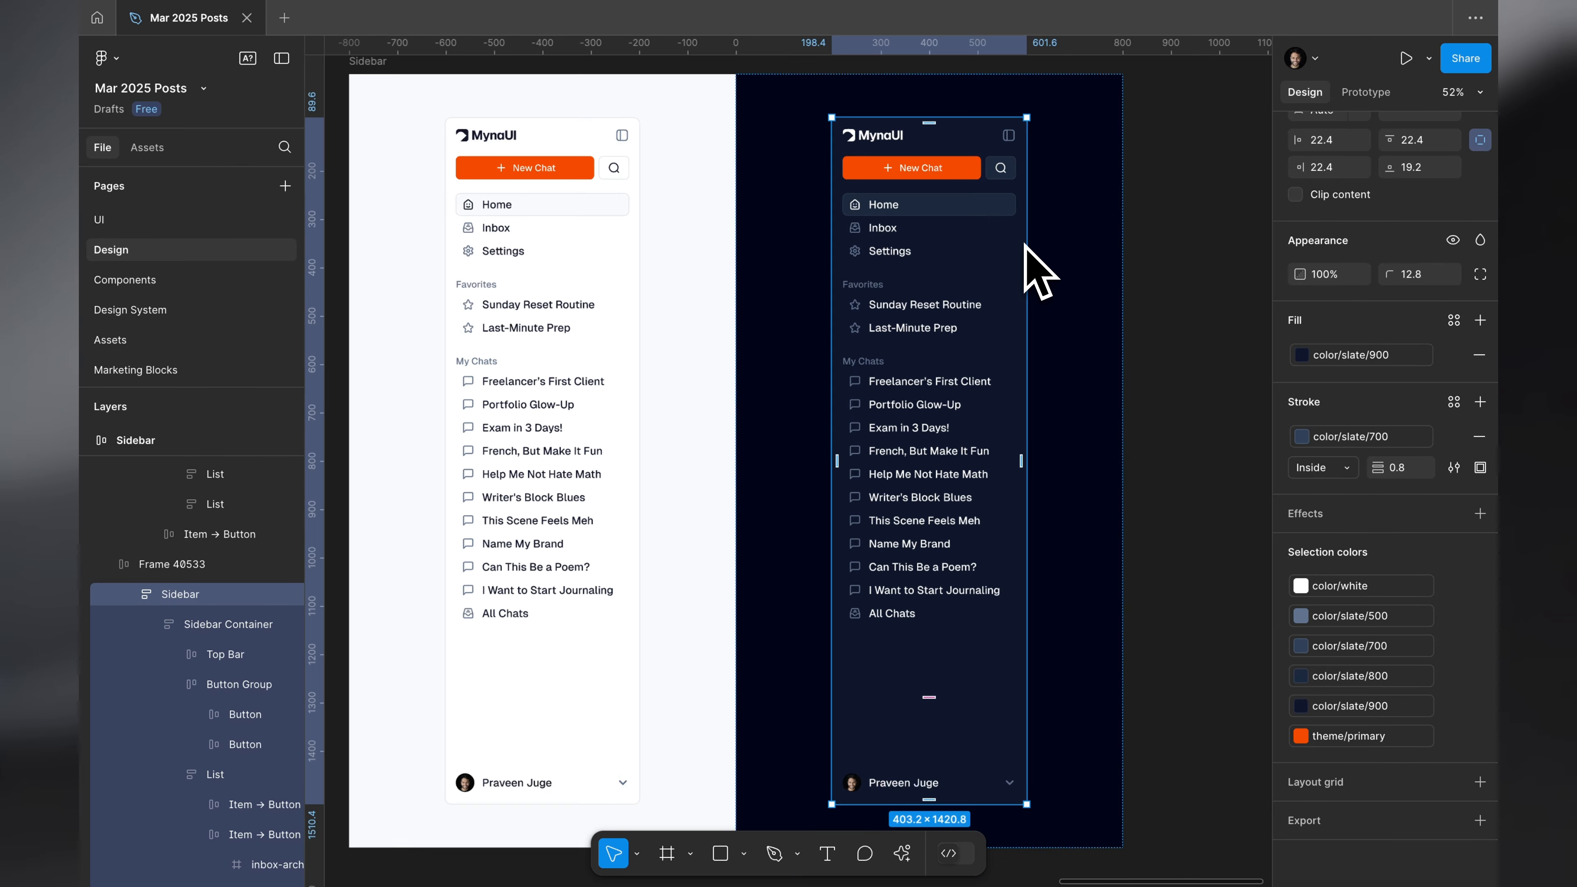
key("Escape")
Examine the text fill of the dark sidebar's Settings label.
left_click(838, 254, "super")
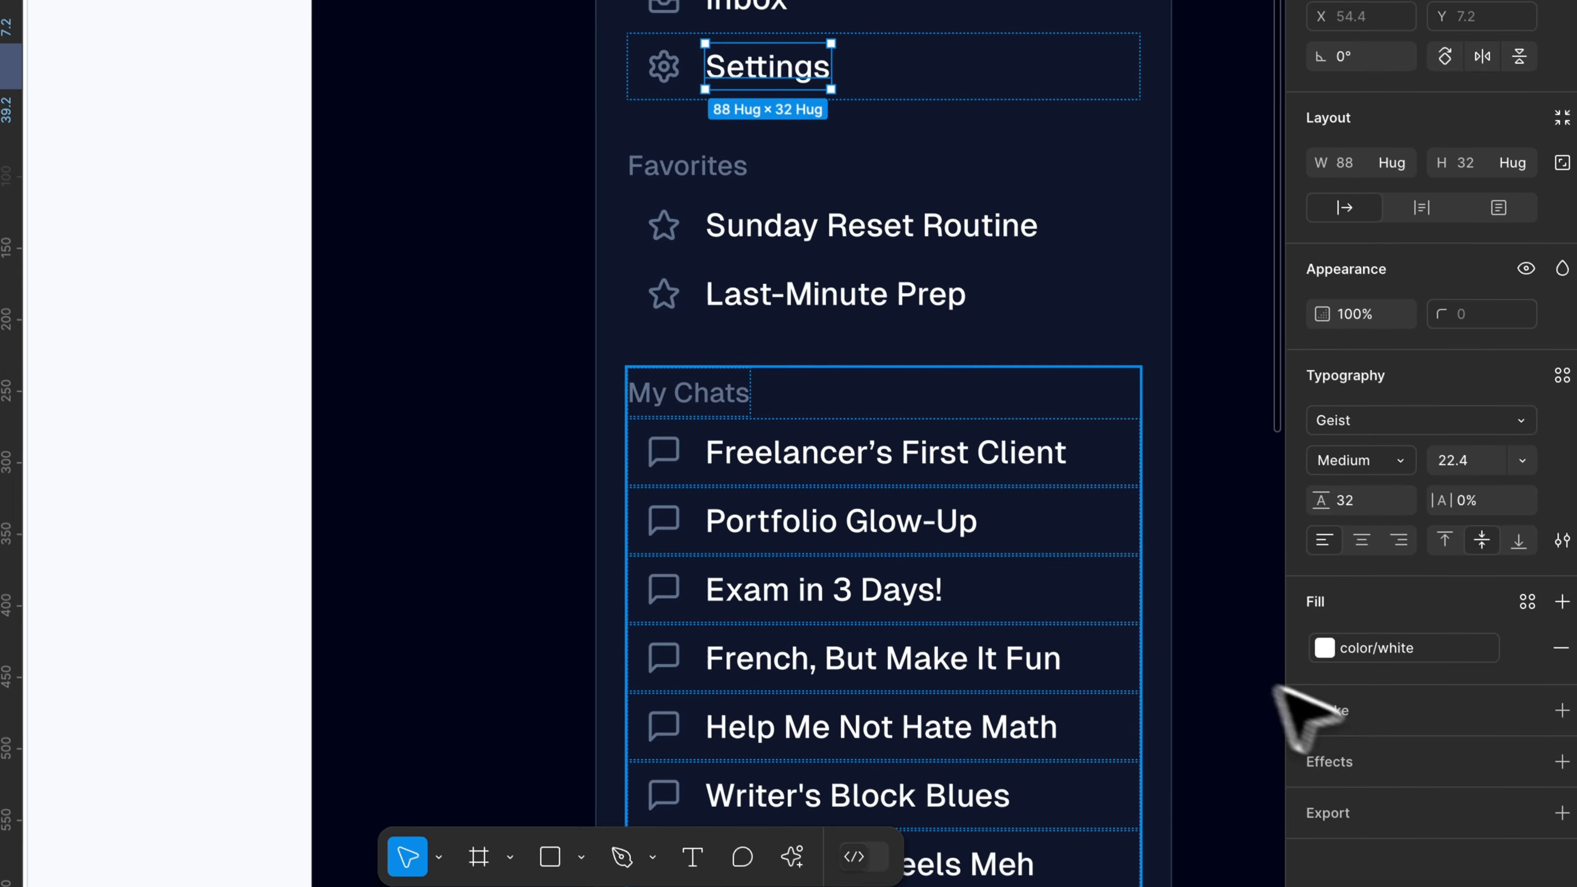
scroll(997, 544, "down", 5)
key("Escape")
scroll(1061, 502, "down", 3)
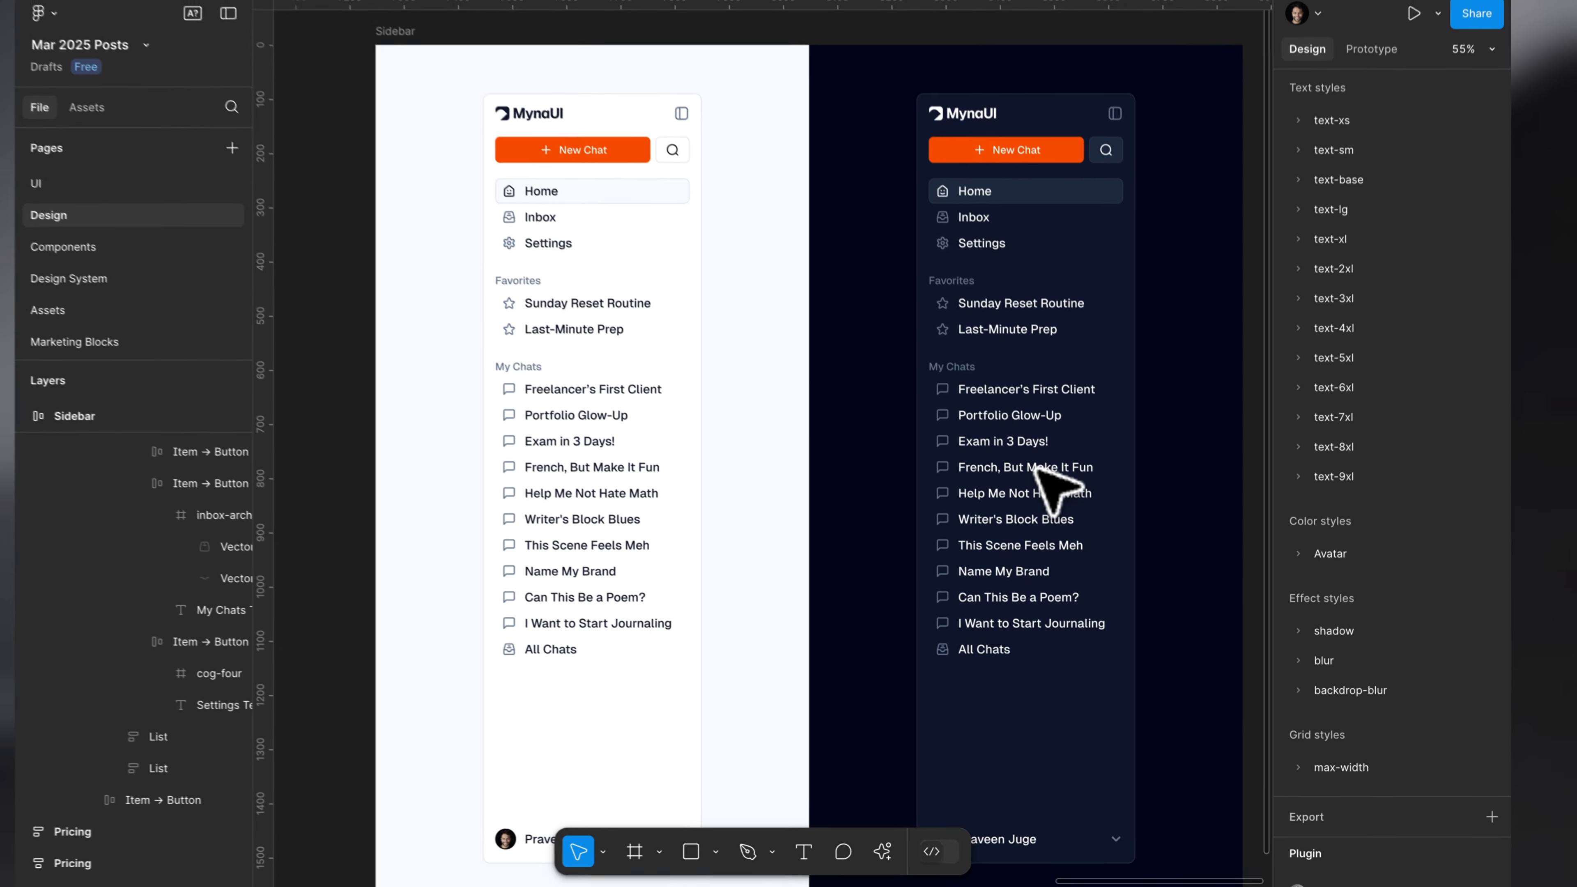
Compare both complete sidebar designs and recheck the dark sidebar panel's fill and stroke.
scroll(1080, 491, "up", 3)
scroll(1060, 472, "up", 4)
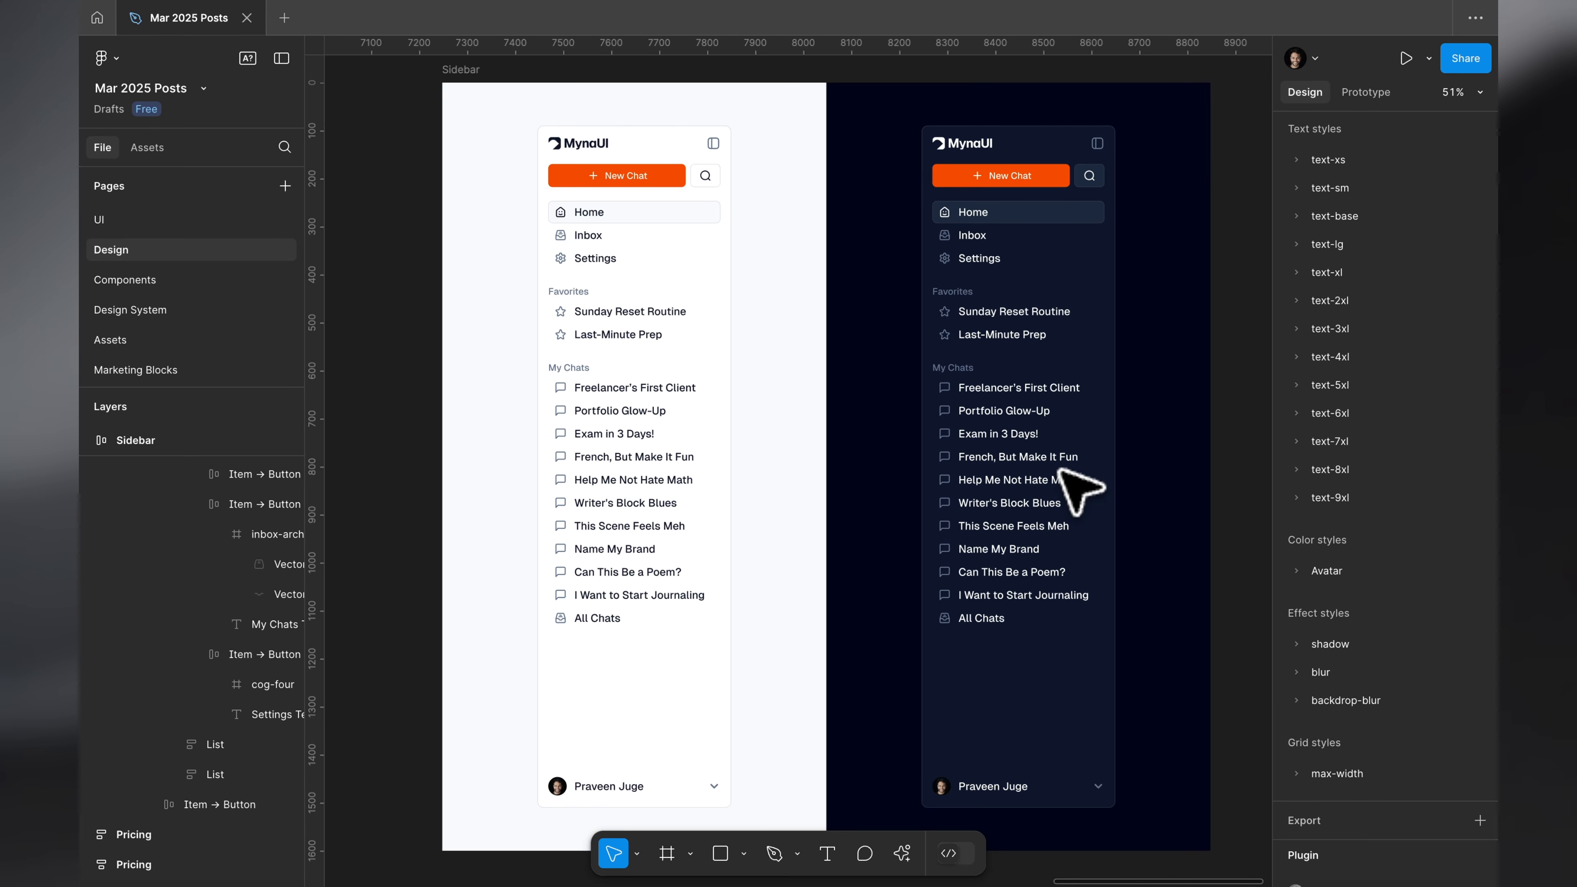
scroll(1043, 385, "up", 3)
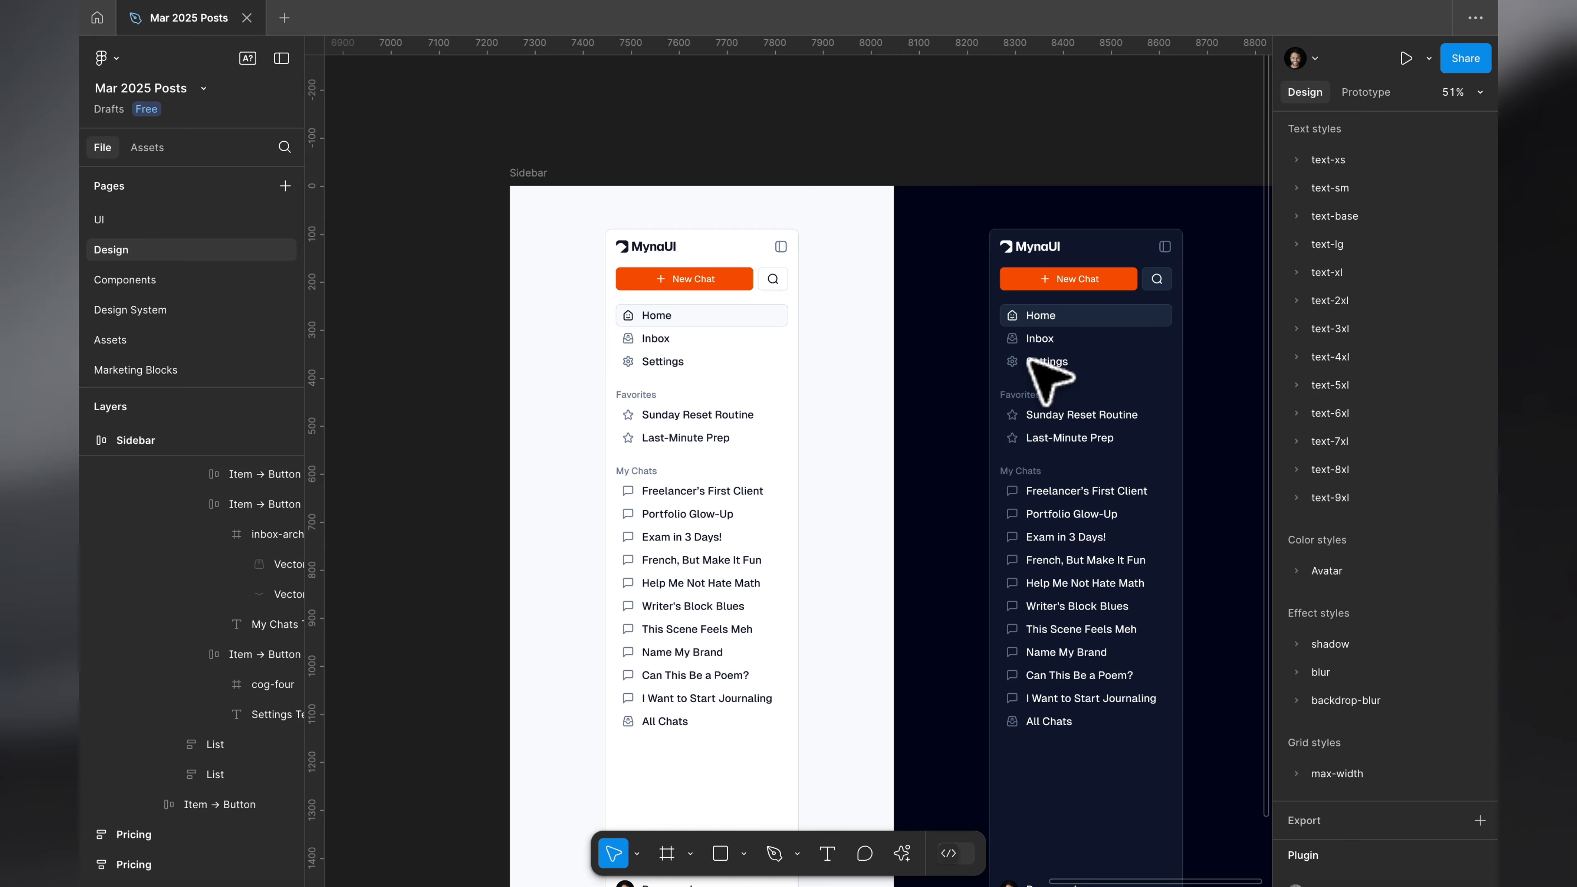
scroll(1155, 311, "right", 3)
scroll(1155, 310, "down", 1)
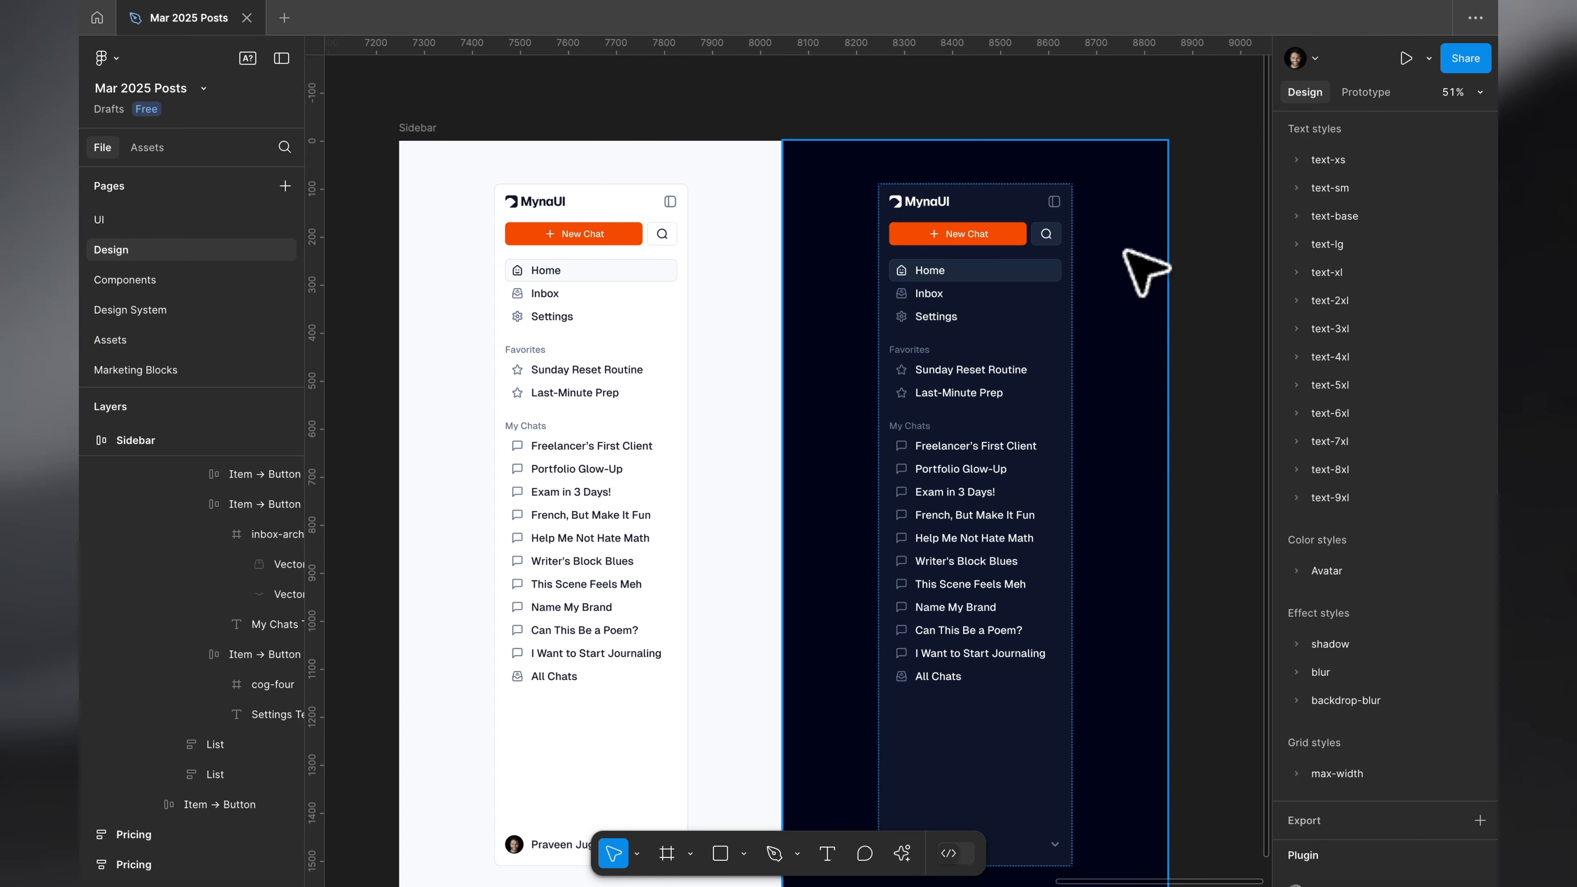
scroll(1236, 251, "up", 5)
left_click(1017, 200)
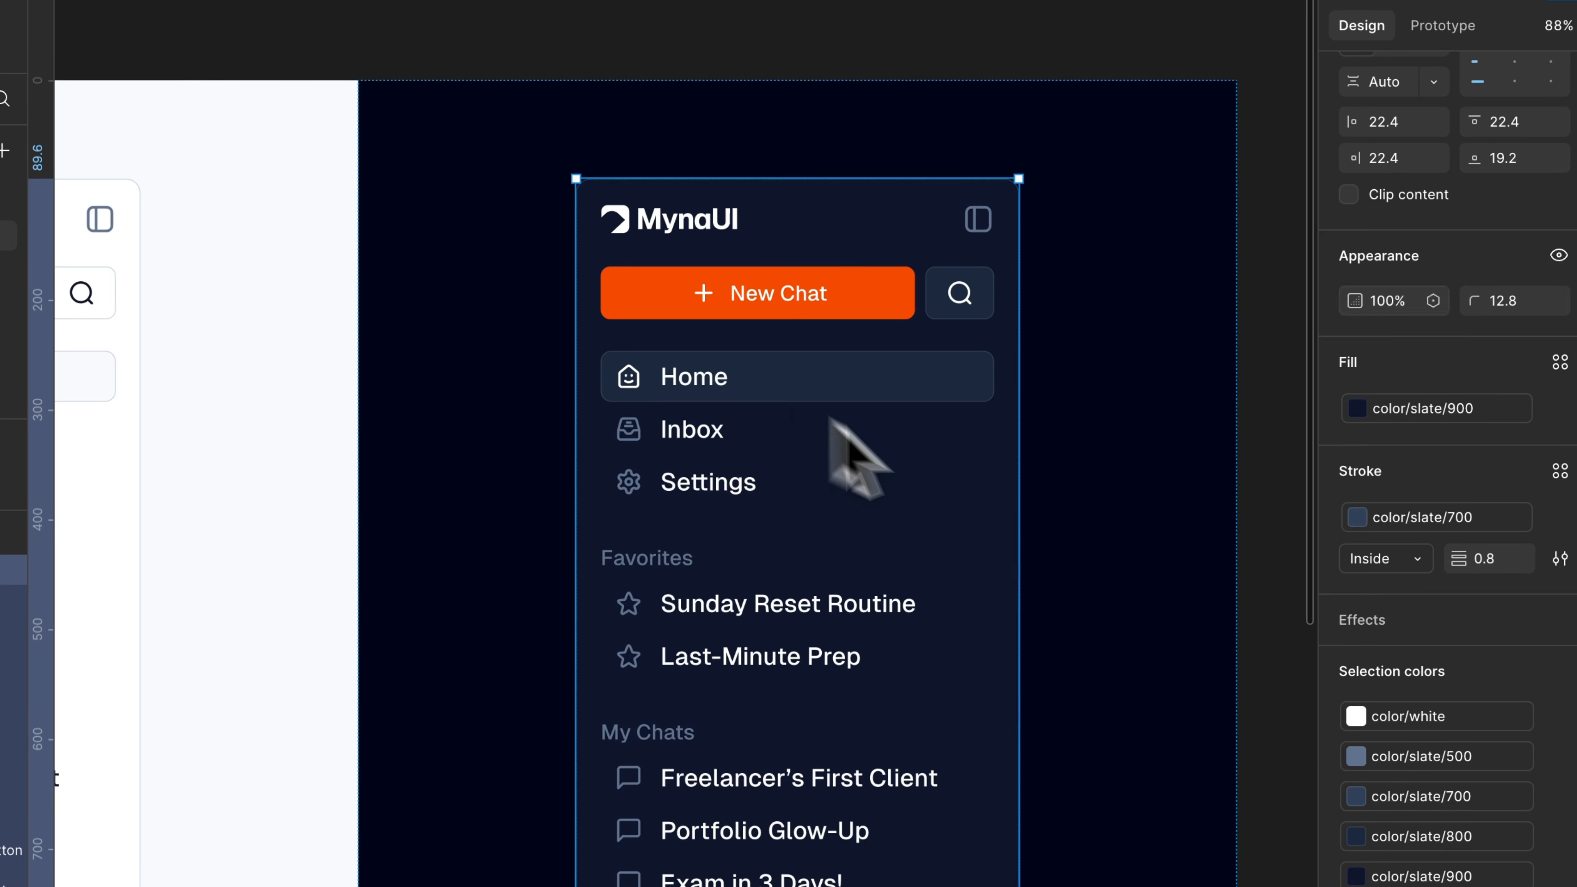
key("Escape")
Examine the fill, stroke and selection colors of the light sidebar's highlighted Home item.
scroll(851, 441, "down", 3)
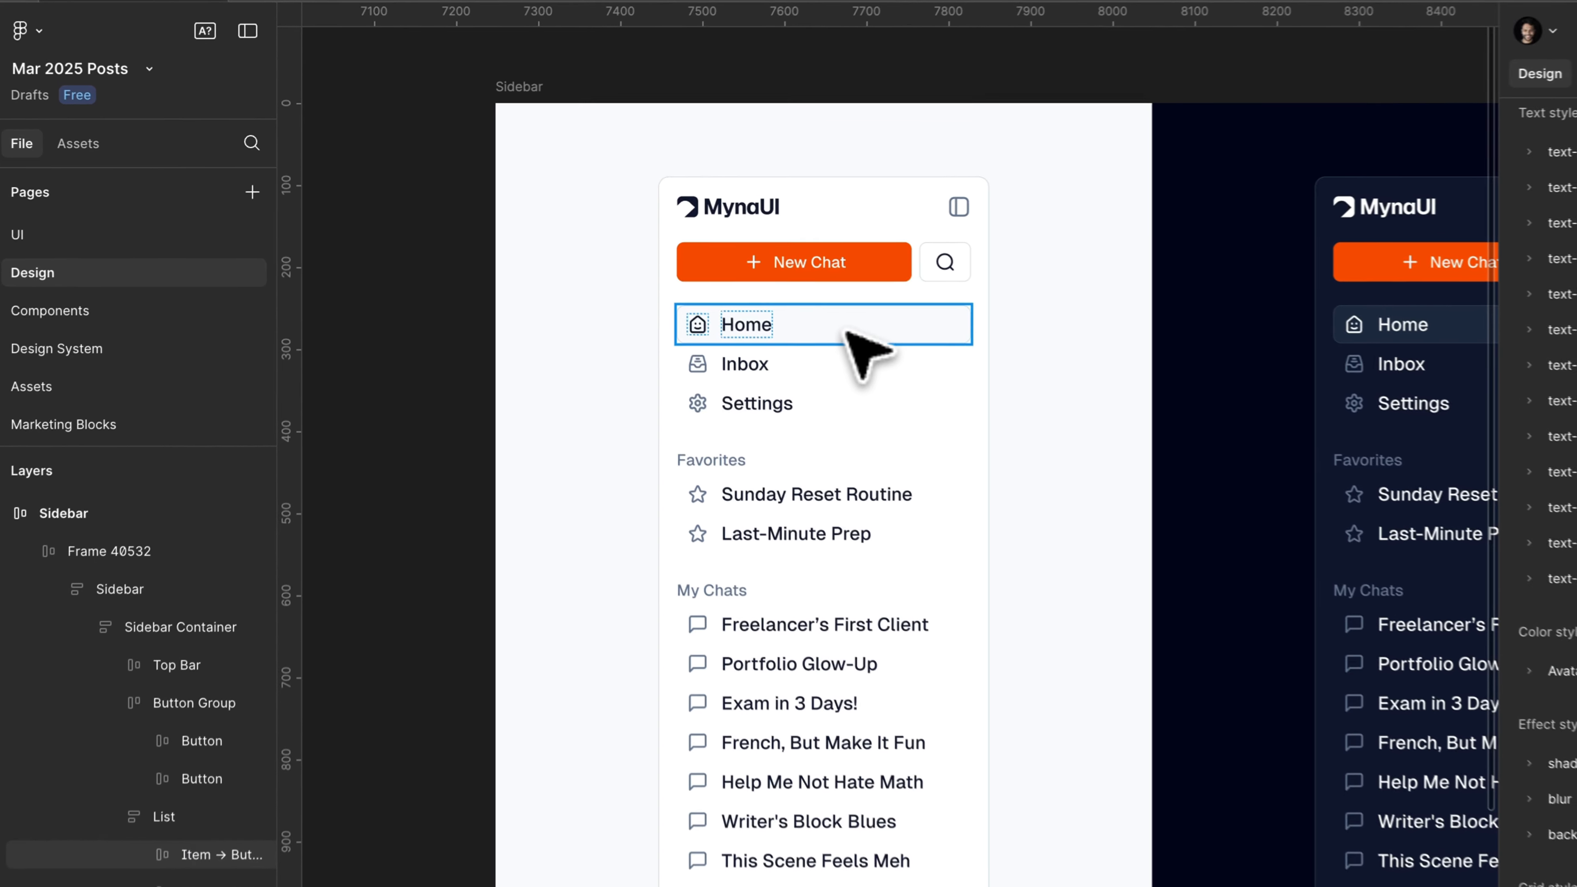
left_click(751, 295)
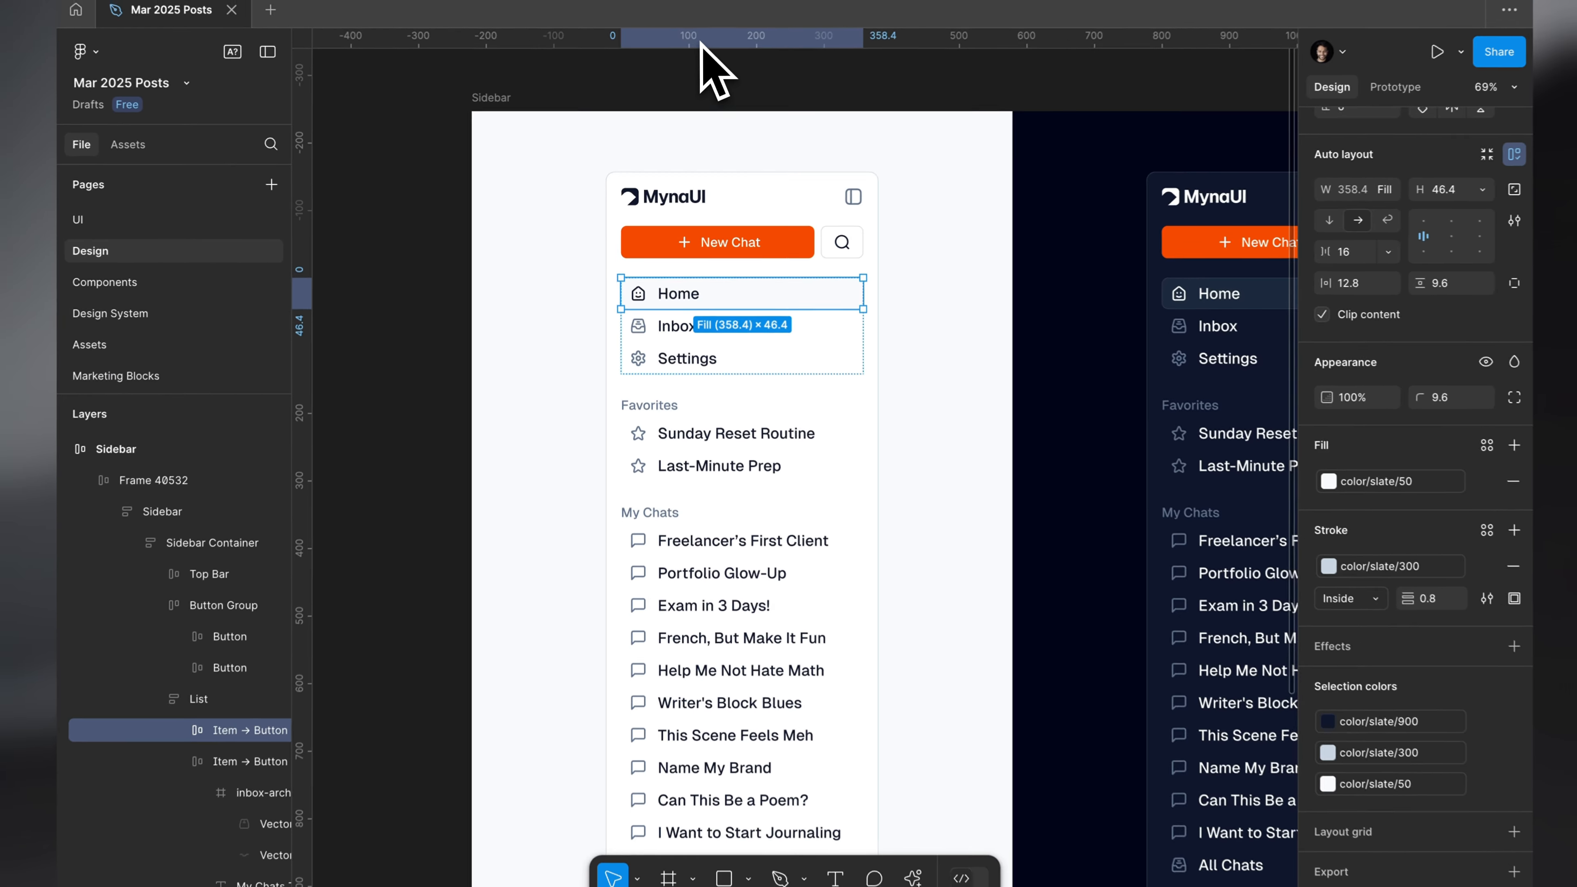
key("Escape")
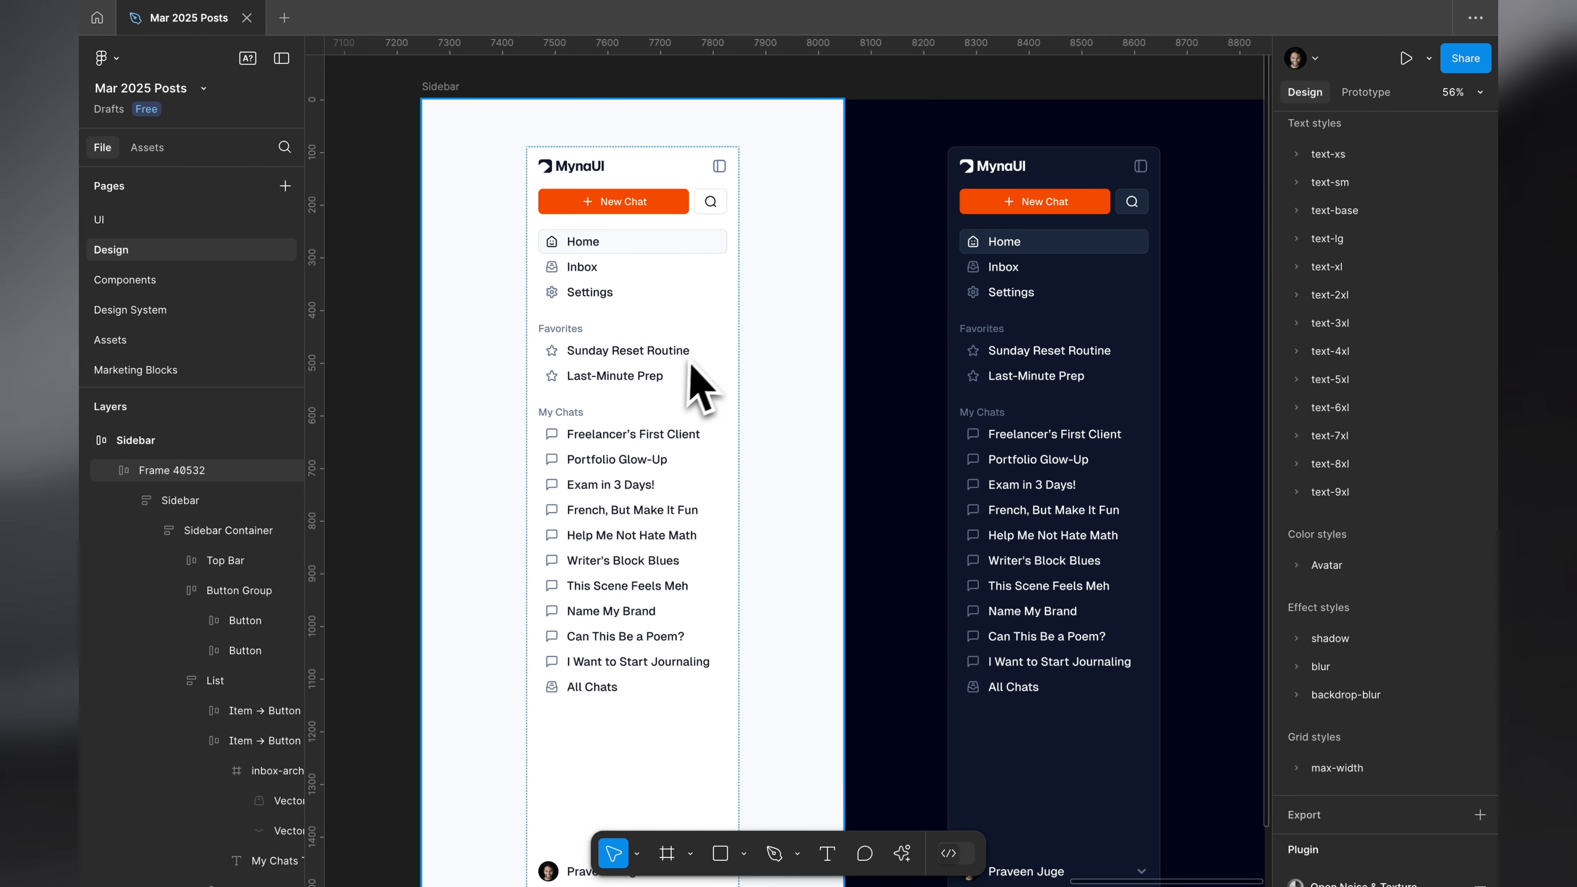
scroll(695, 382, "down", 3)
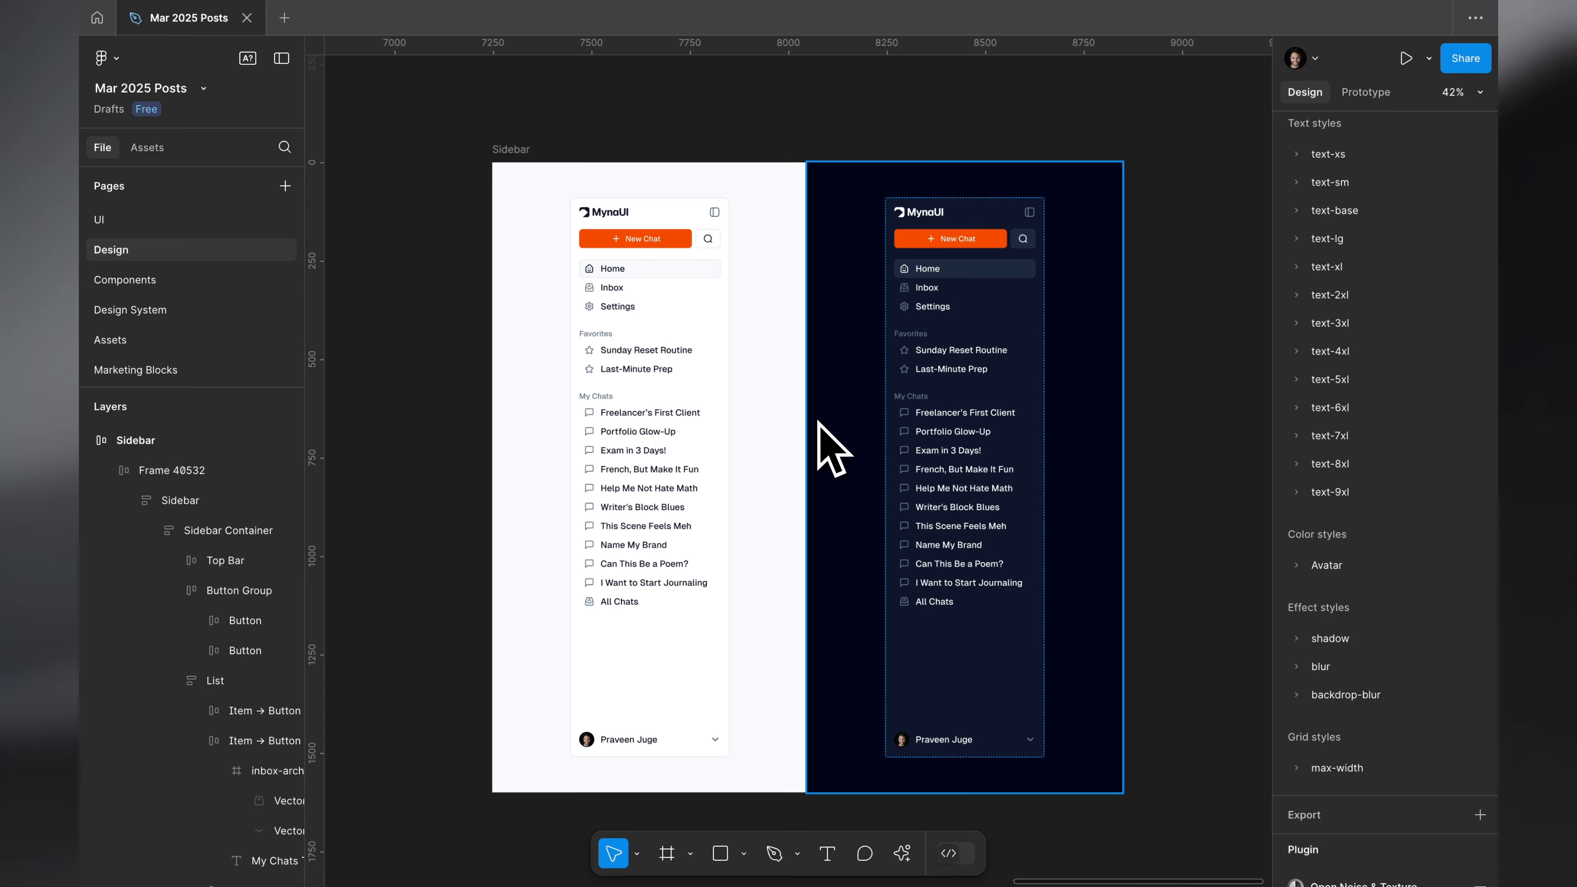
scroll(1062, 442, "up", 3)
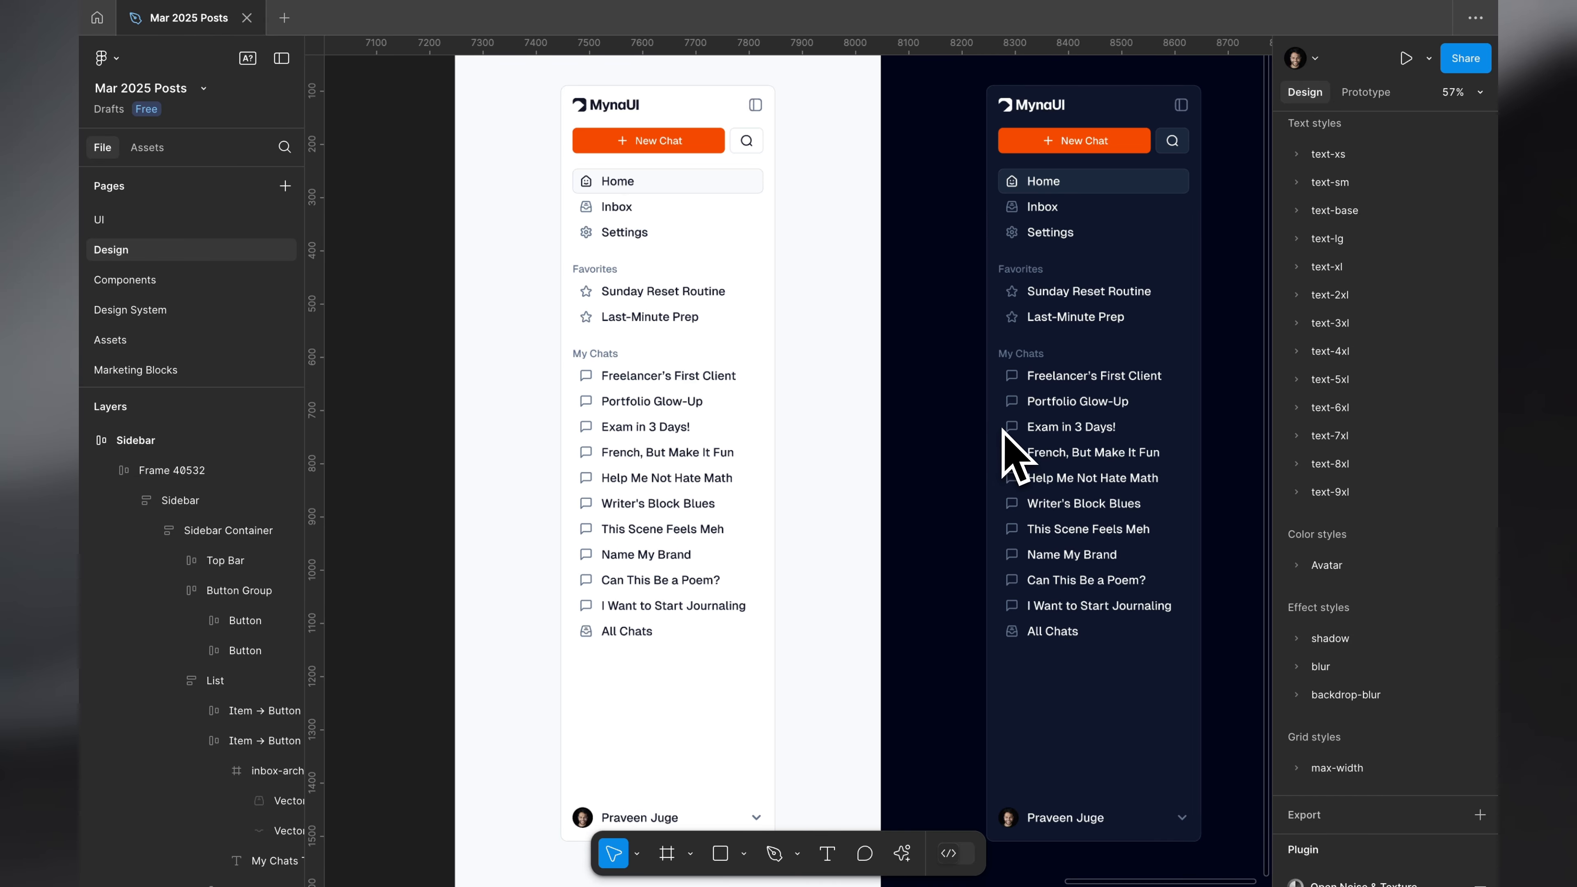